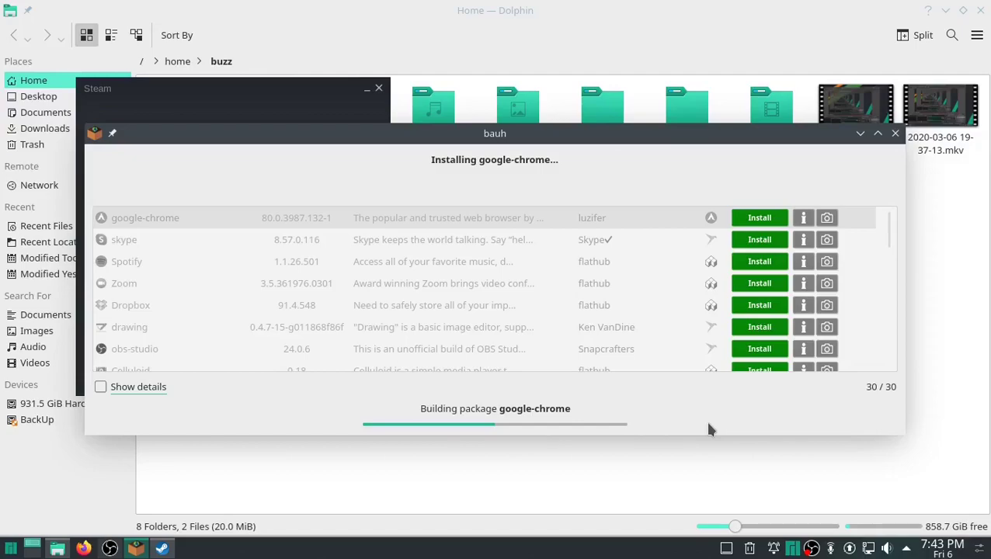
# Switch to the Steam welcome window and choose to log in to an existing account.
pyautogui.click(317, 91)
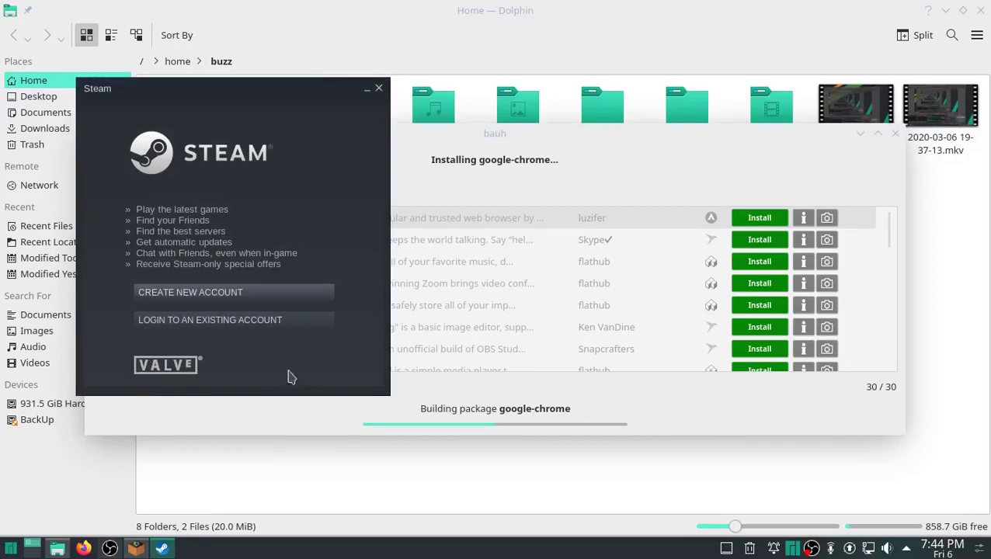
pyautogui.click(243, 322)
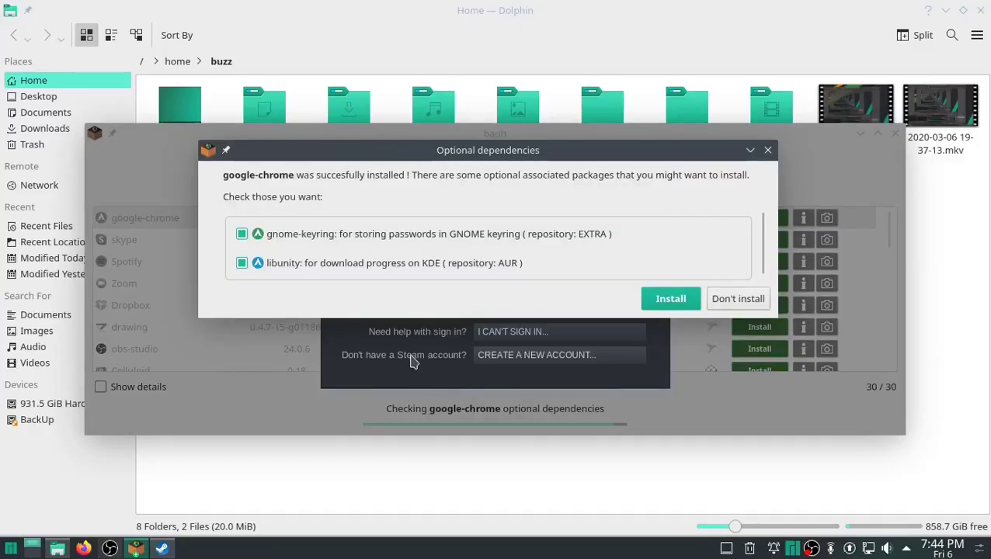
# Deselect the optional gnome-keyring and libunity dependencies of google-chrome and decline installing them.
pyautogui.click(243, 235)
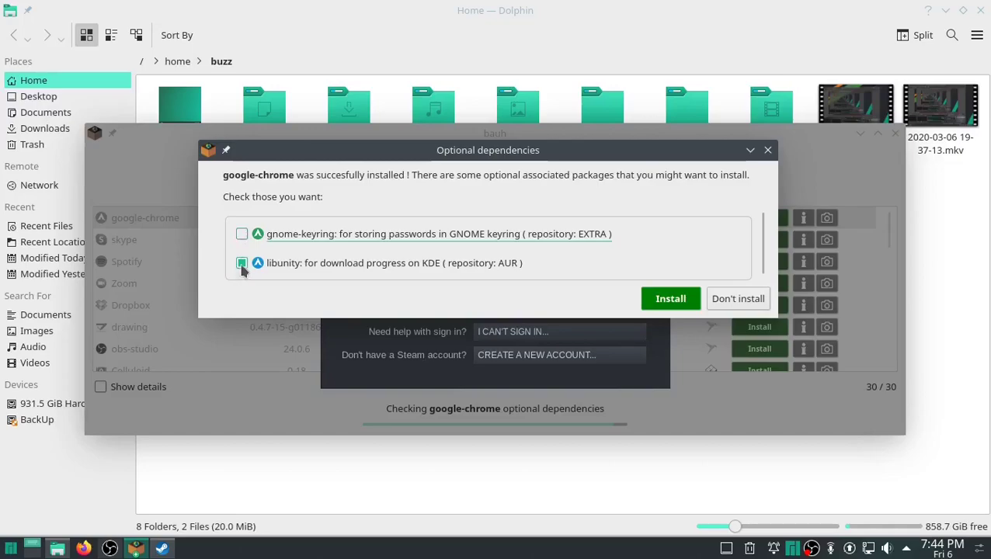
pyautogui.click(242, 264)
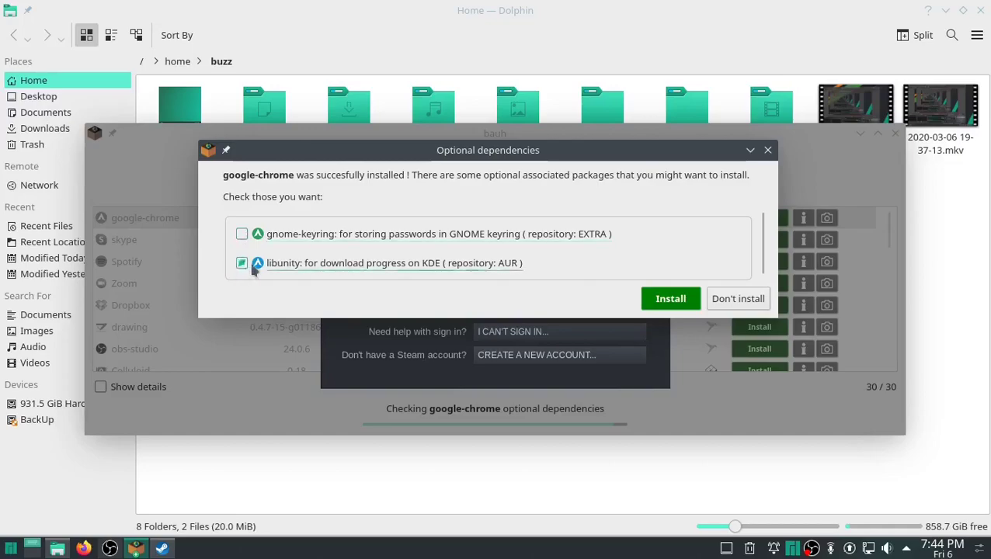
pyautogui.click(731, 299)
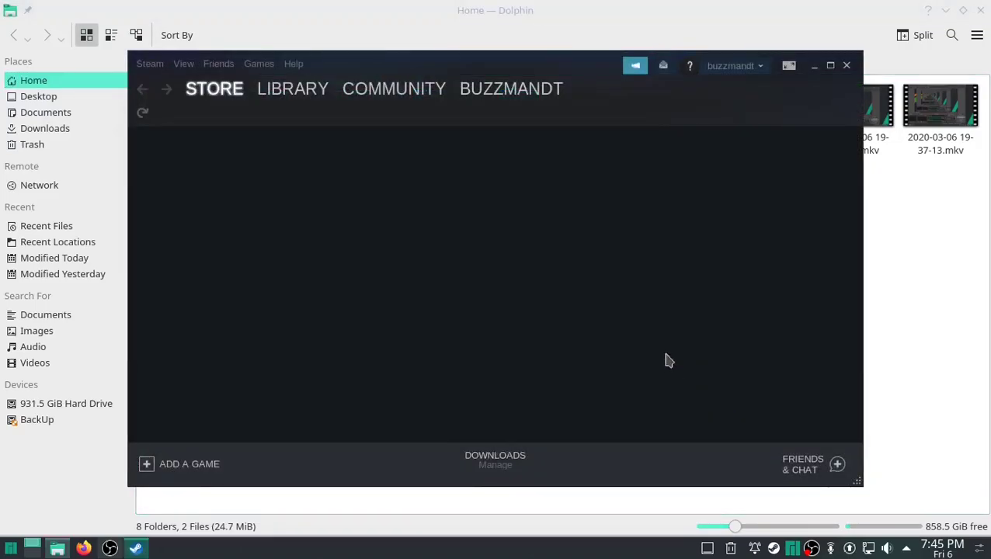
# Enable Steam Play for all other titles in the Steam settings, save the change and restart Steam.
pyautogui.click(151, 63)
pyautogui.click(156, 153)
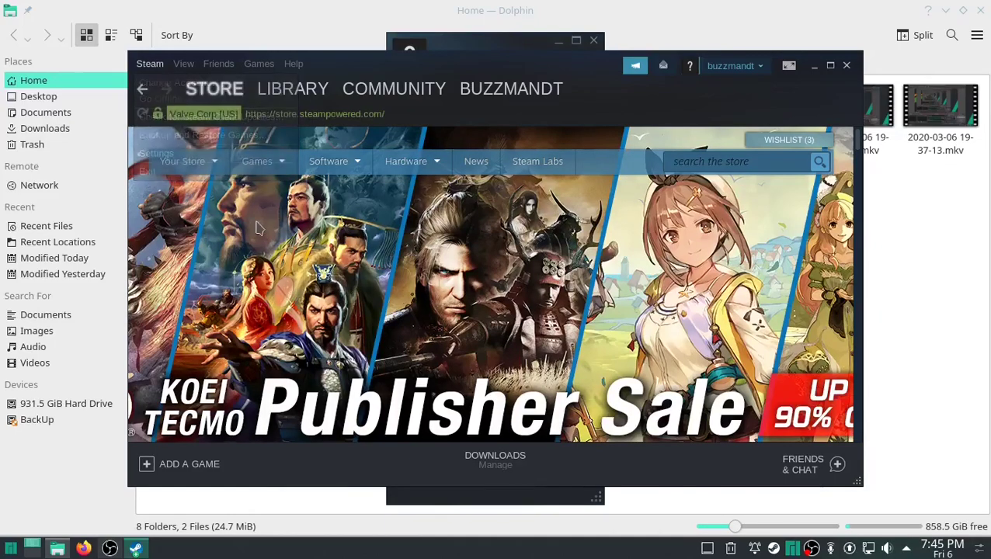
pyautogui.click(497, 397)
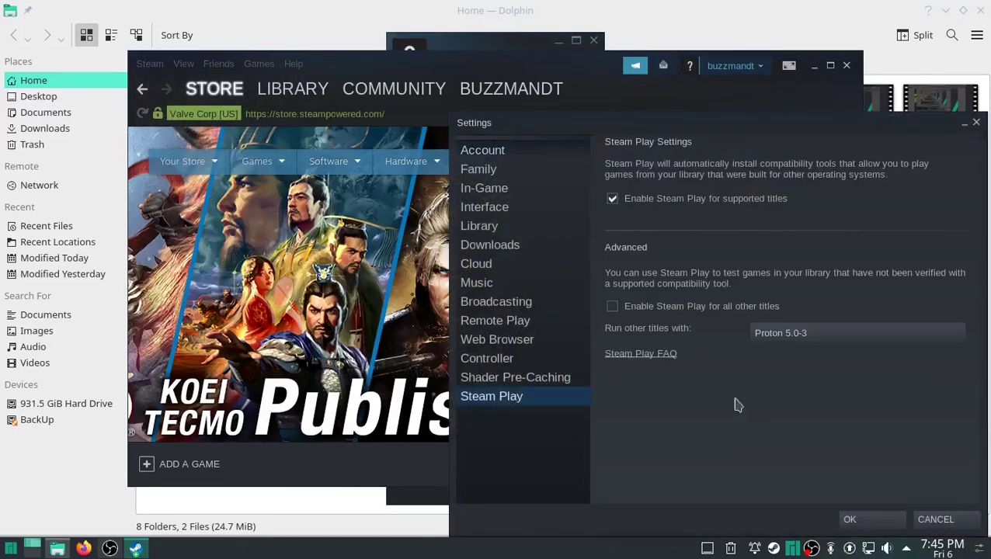
pyautogui.click(613, 308)
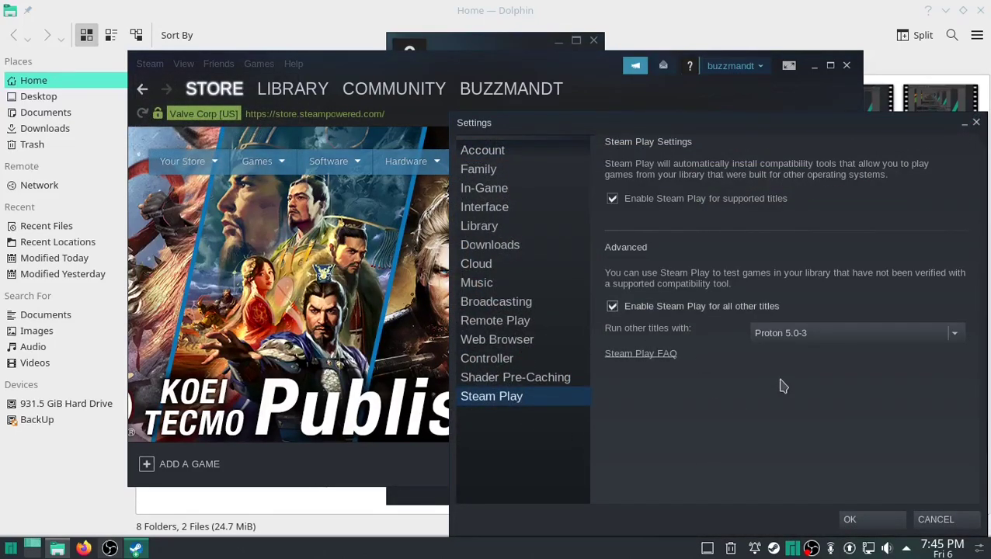
pyautogui.click(864, 525)
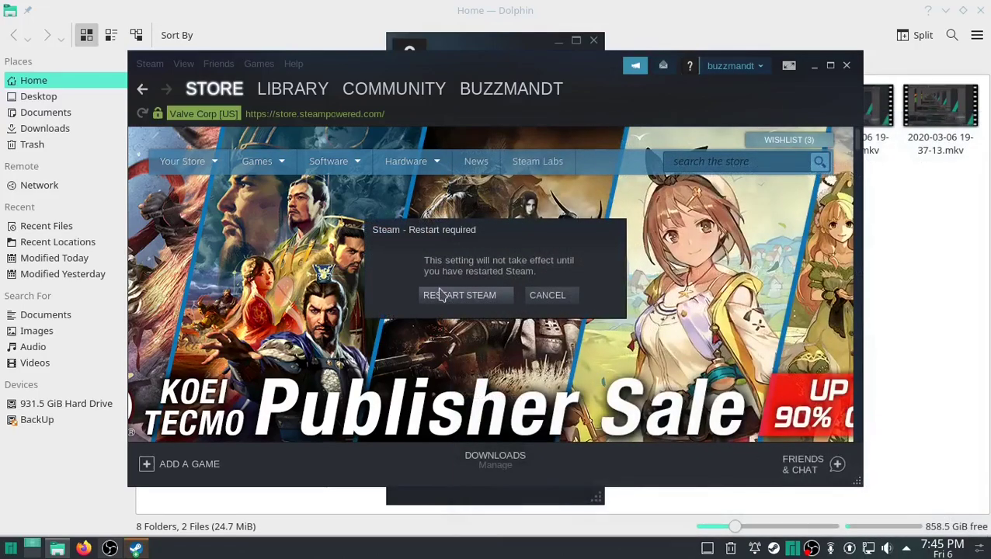
pyautogui.click(442, 295)
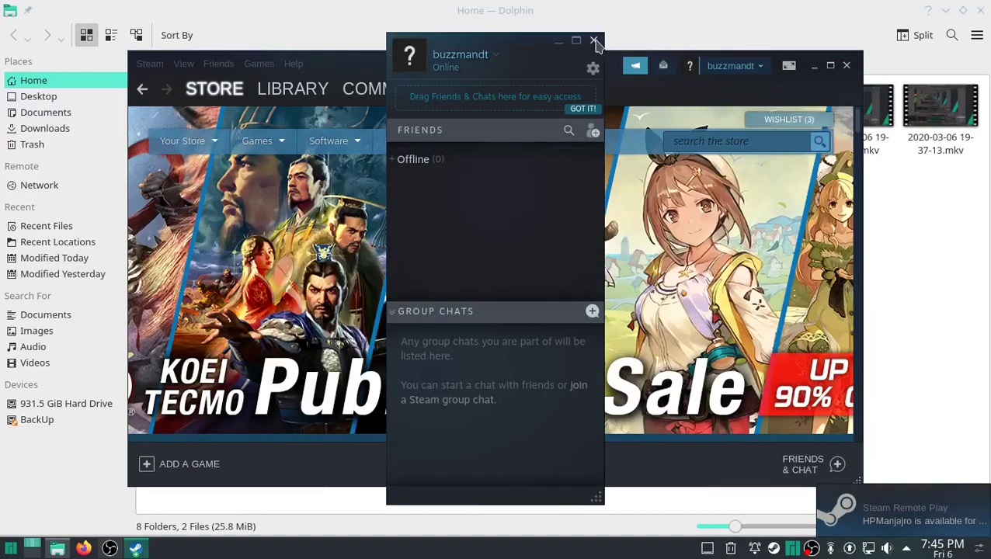
# Close the friends list, search the Steam library for "never" and open the Neverwinter game page.
pyautogui.click(595, 40)
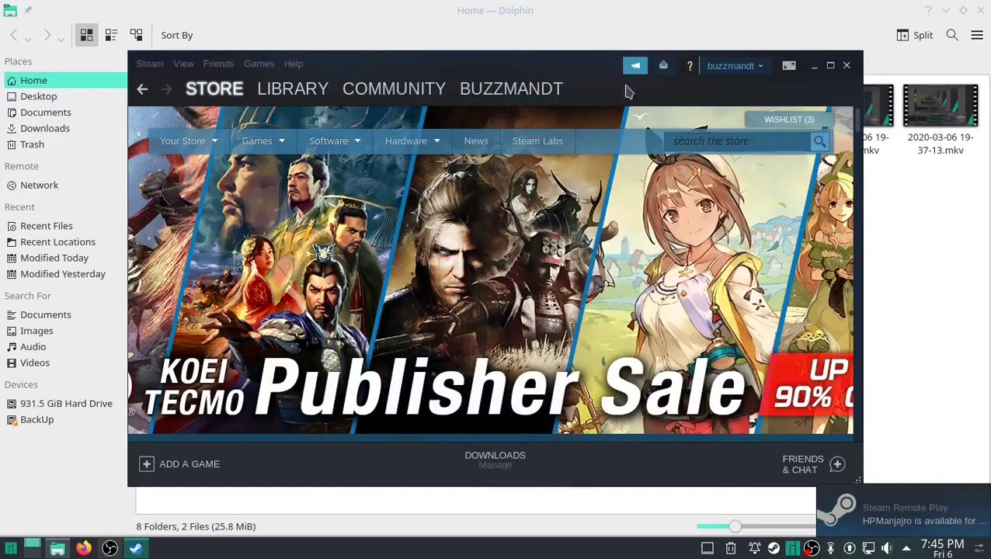
pyautogui.click(148, 63)
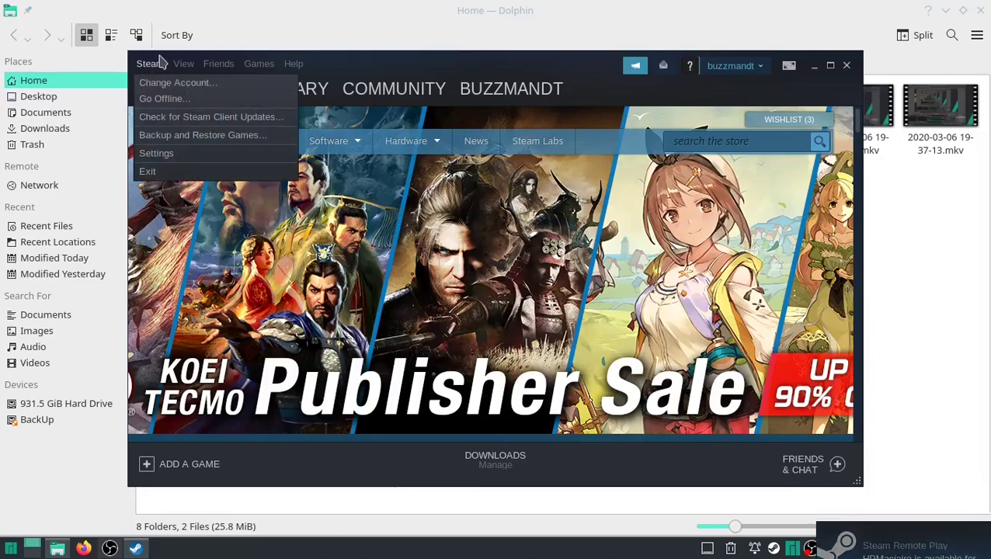
pyautogui.click(324, 89)
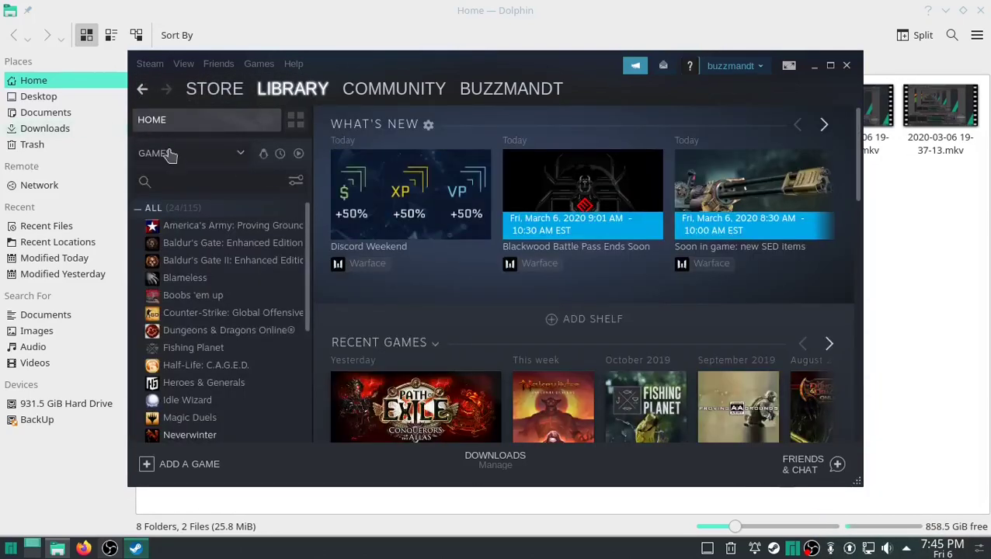
pyautogui.click(195, 181)
pyautogui.write('nev')
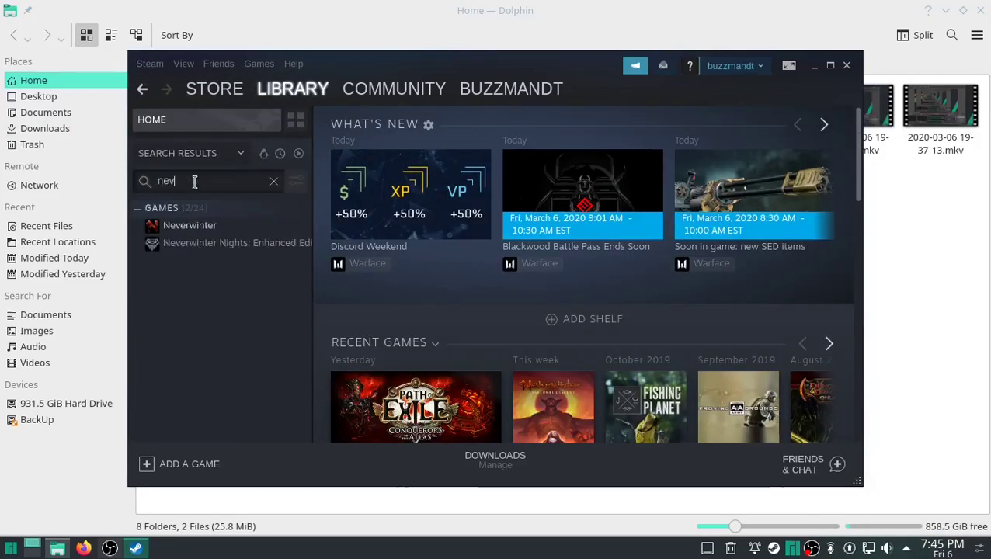
pyautogui.write('er')
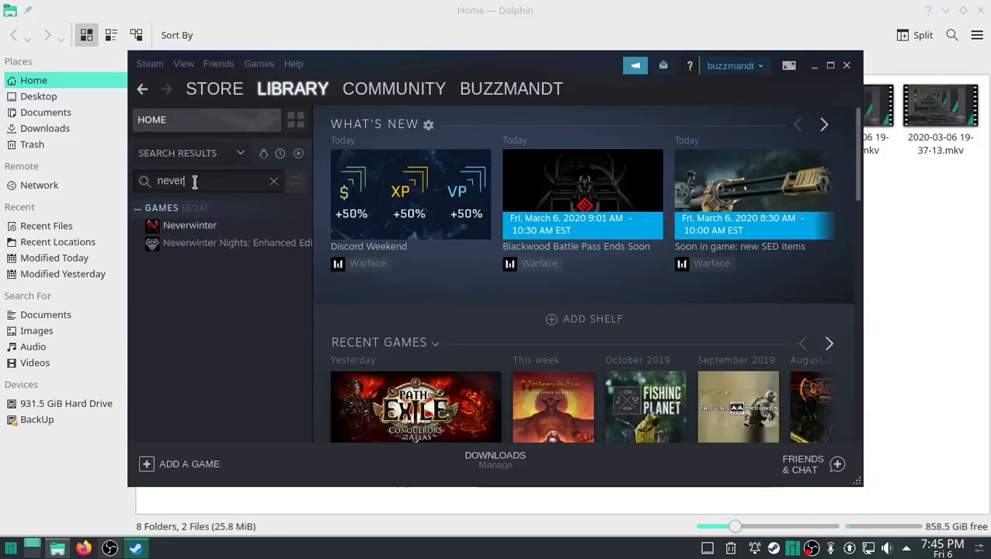
pyautogui.click(192, 225)
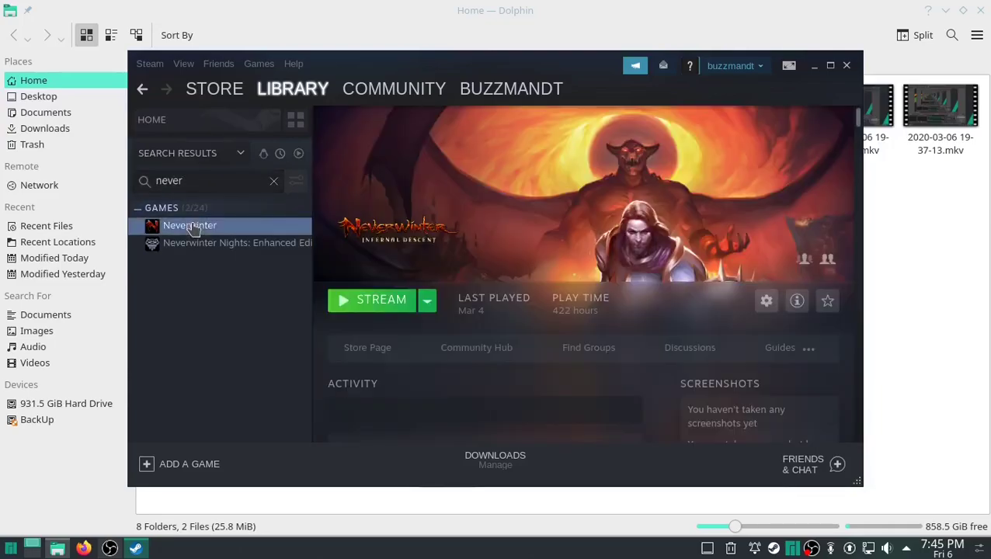
# Install Neverwinter on this computer with both shortcuts, accept its license agreement and show the download progress.
pyautogui.click(427, 301)
pyautogui.click(448, 327)
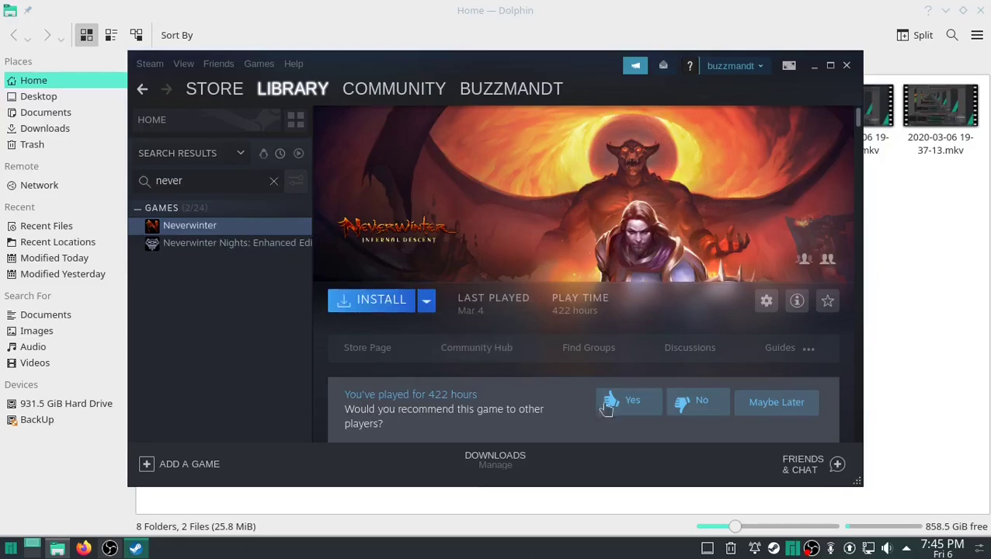
pyautogui.click(375, 303)
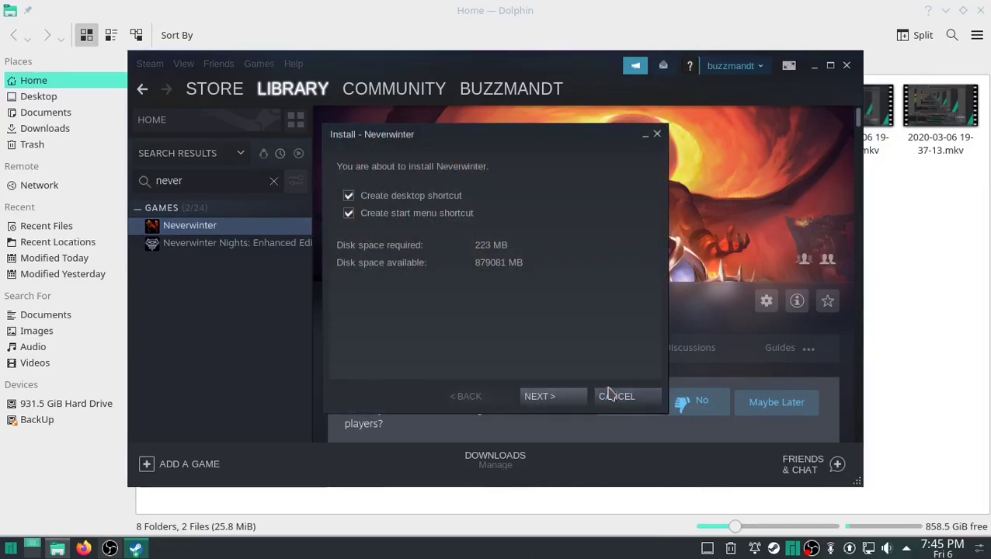
pyautogui.click(548, 396)
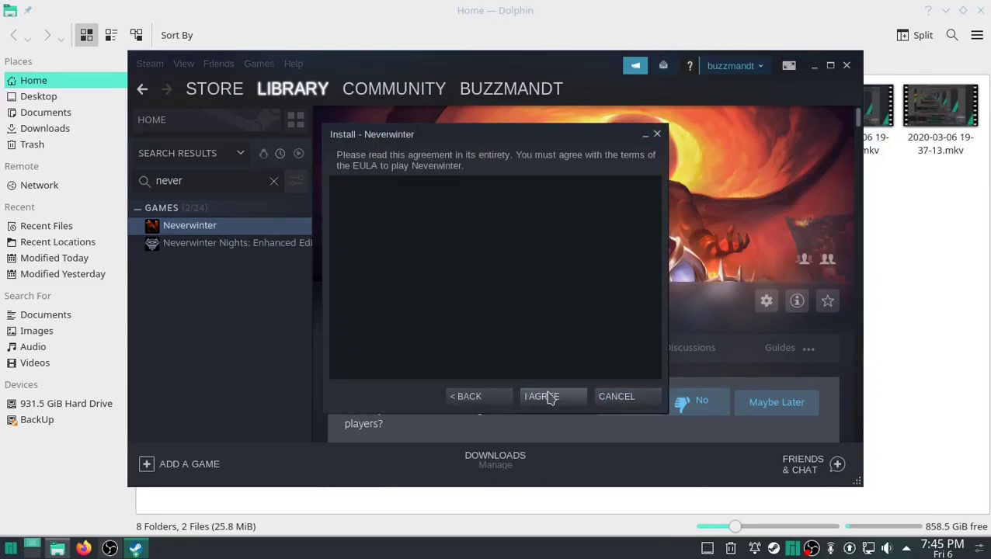
pyautogui.click(550, 397)
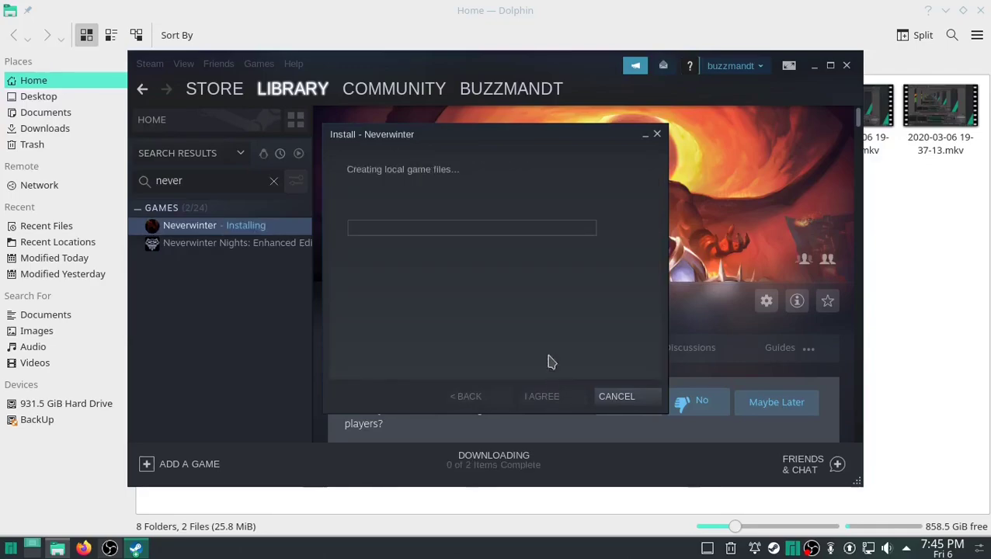
pyautogui.click(499, 467)
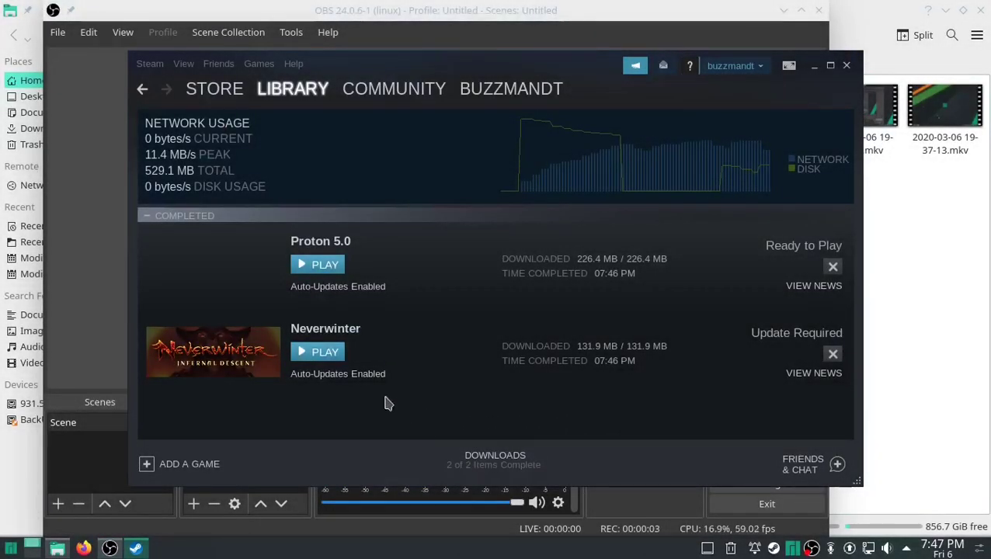
# Launch Neverwinter through Steam Play and activate the account name field of its launcher login.
pyautogui.click(329, 352)
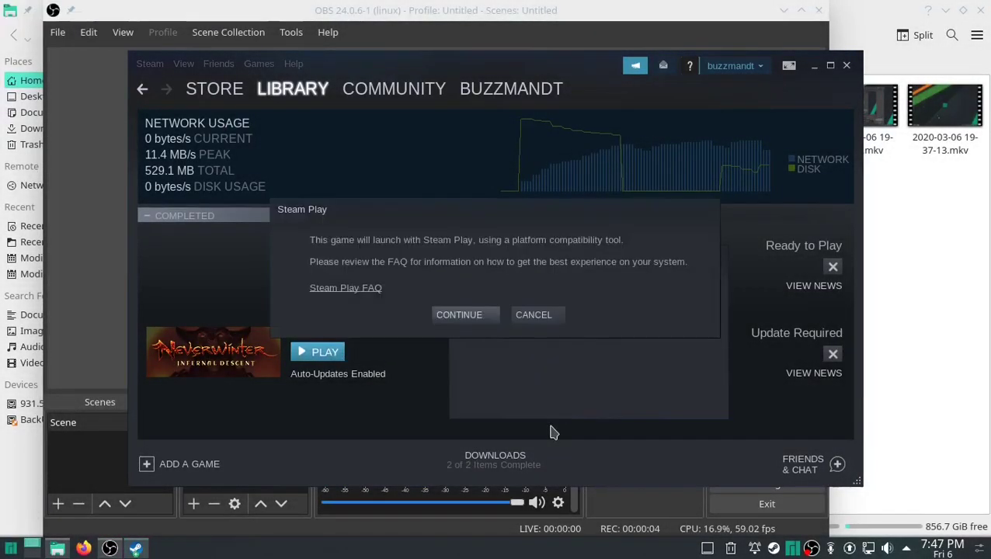
pyautogui.click(475, 317)
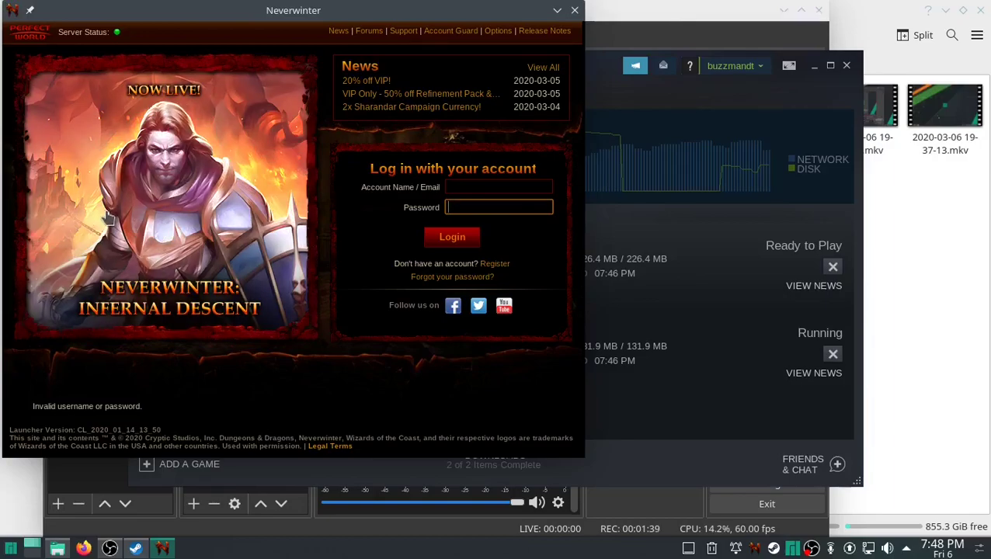
pyautogui.click(481, 188)
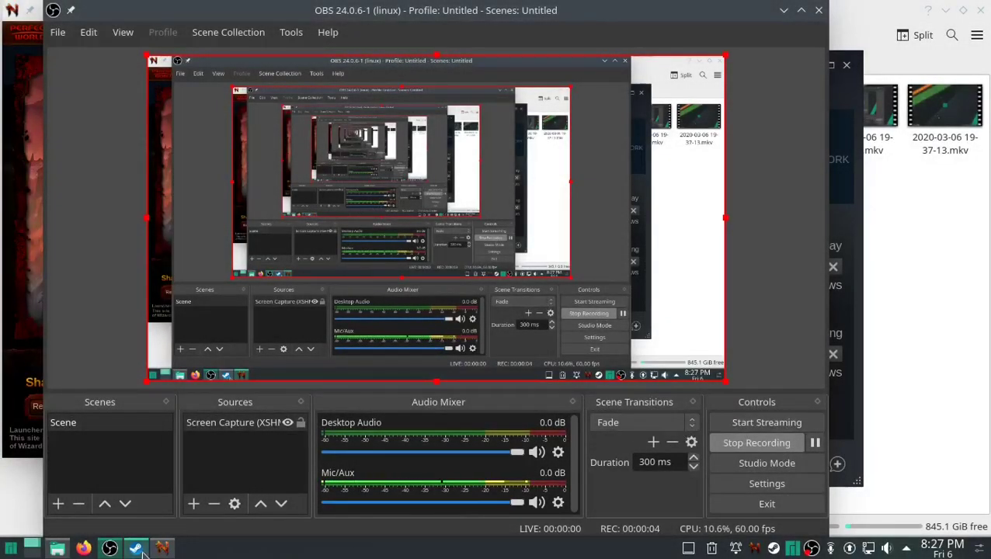
# In the Neverwinter launcher options, turn off on-demand patching, turn on force verify and save, and start the game.
pyautogui.click(162, 551)
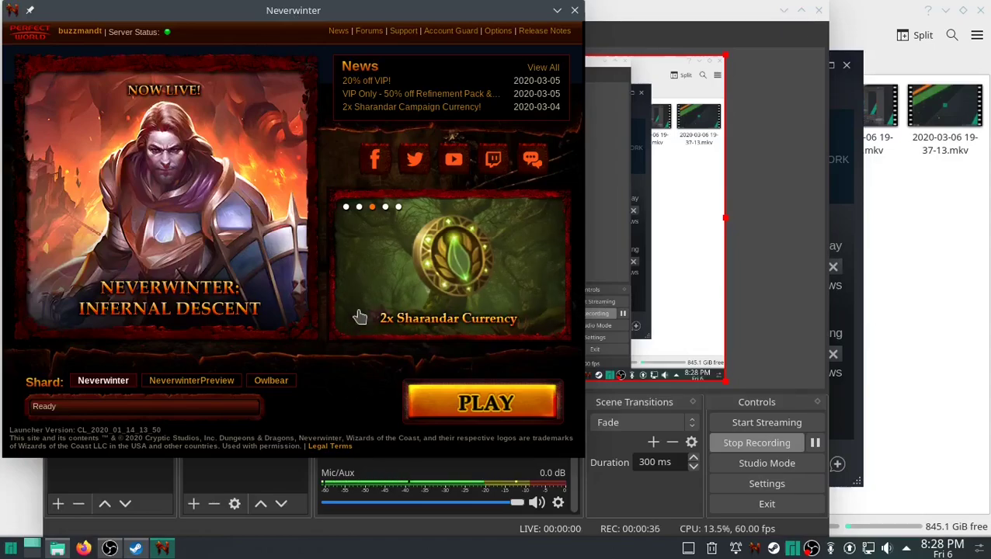
pyautogui.click(491, 33)
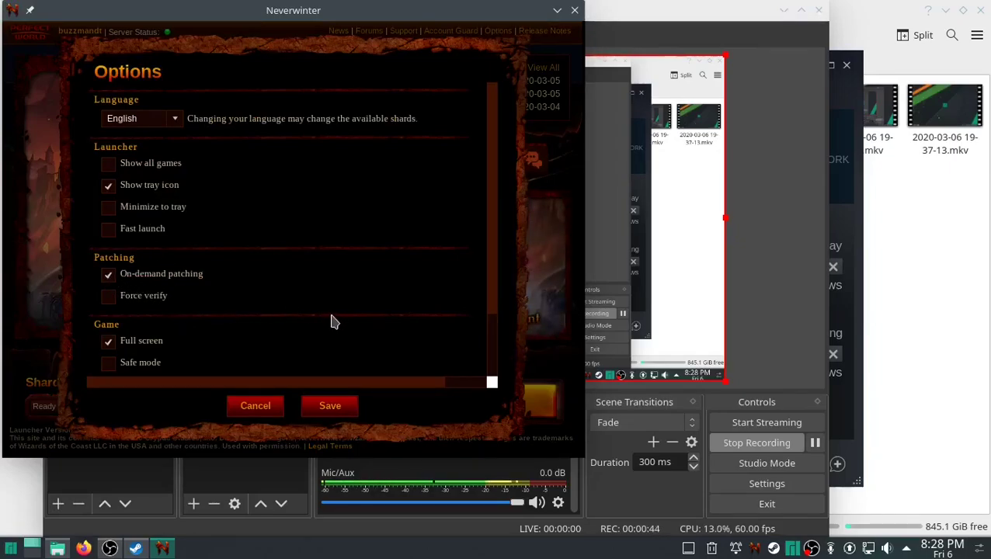
pyautogui.click(109, 279)
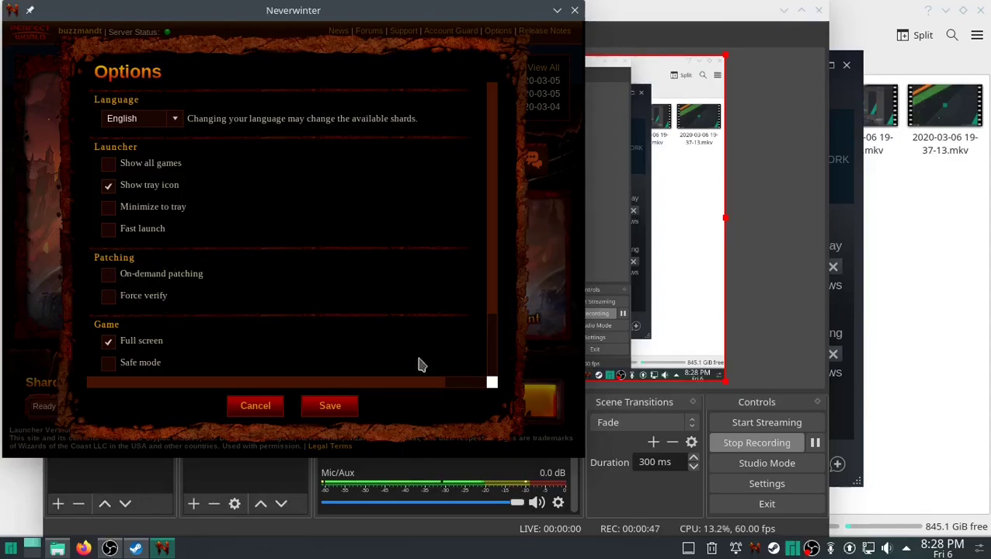
pyautogui.click(110, 298)
pyautogui.click(340, 411)
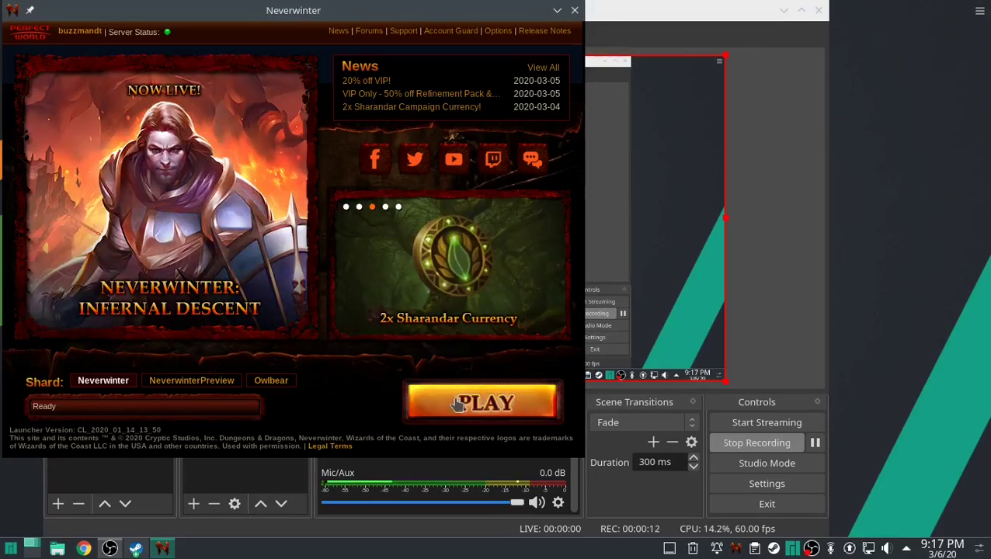
pyautogui.click(460, 404)
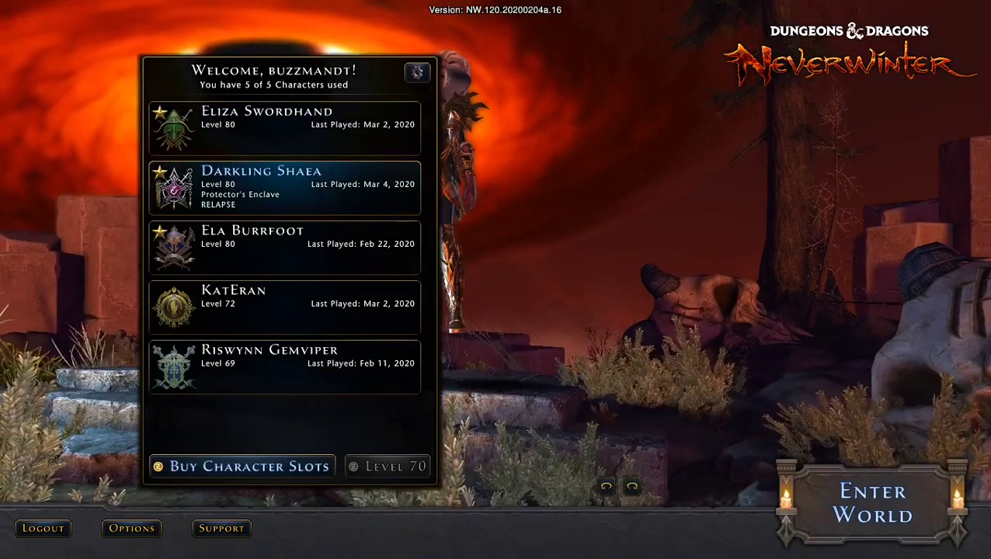
# Examine the game's graphics, advanced, display and general interface options from the character selection screen.
pyautogui.click(131, 528)
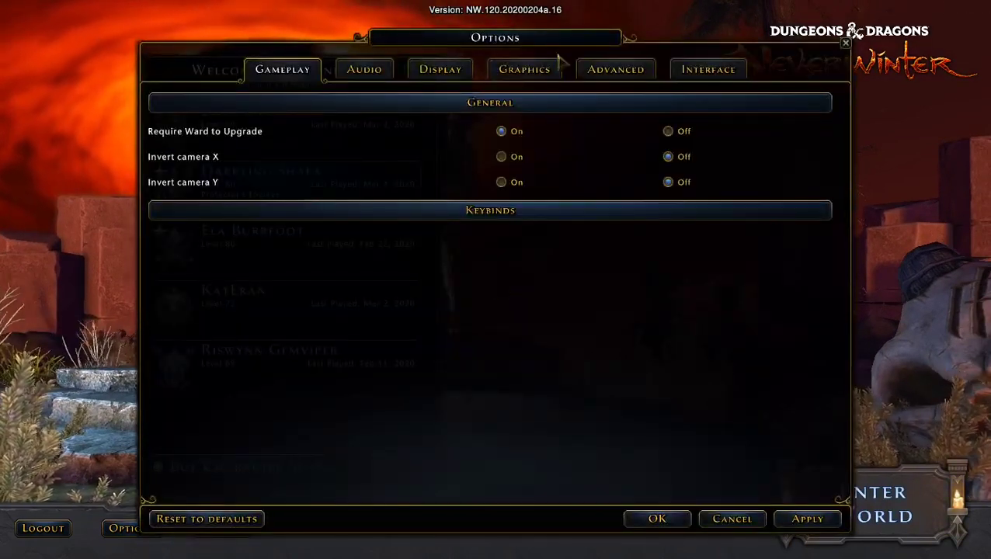
pyautogui.click(529, 68)
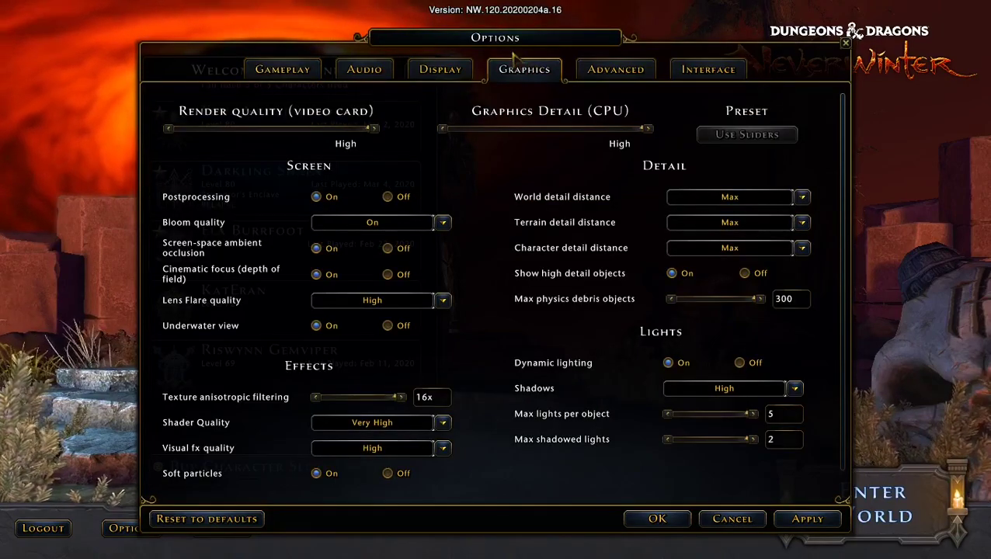
pyautogui.click(592, 70)
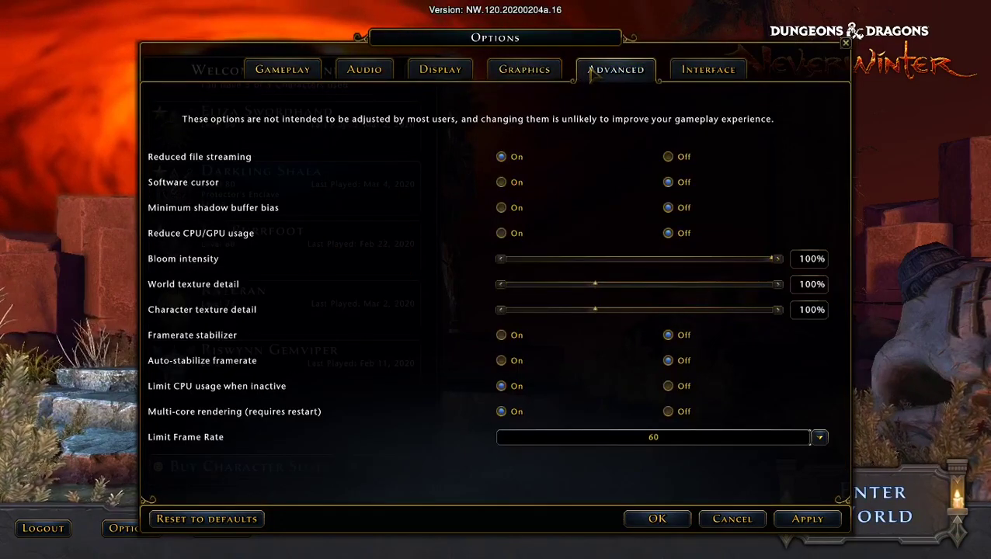
pyautogui.click(420, 70)
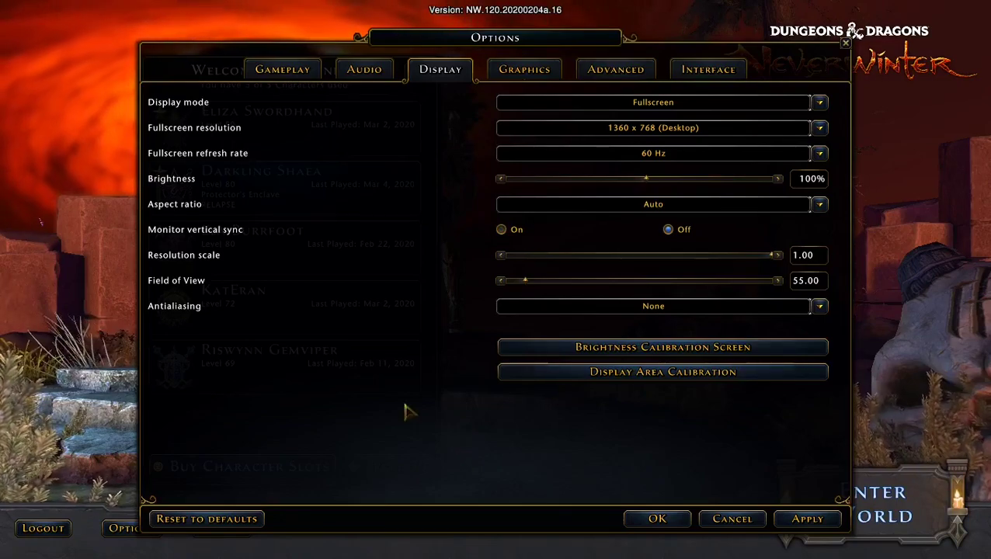
pyautogui.click(679, 71)
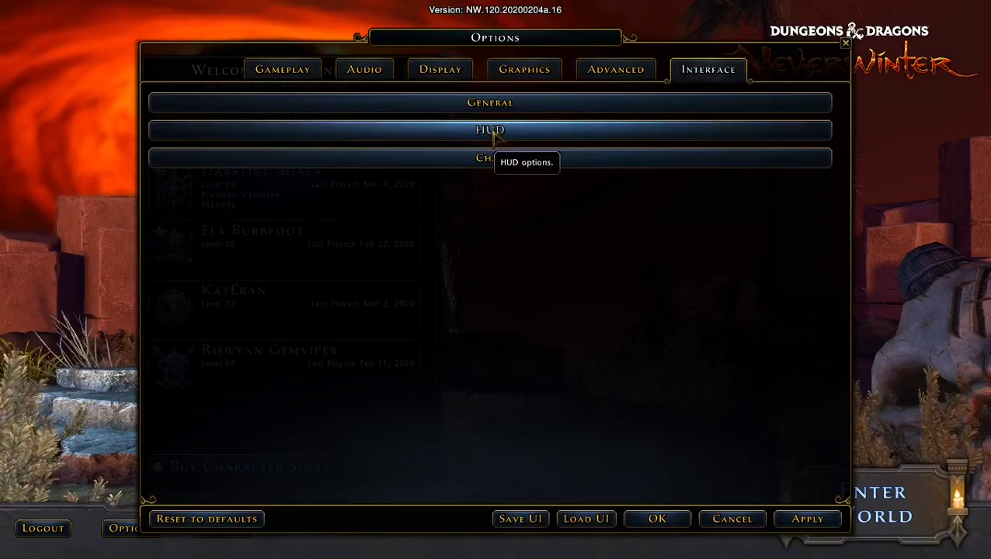
pyautogui.click(490, 102)
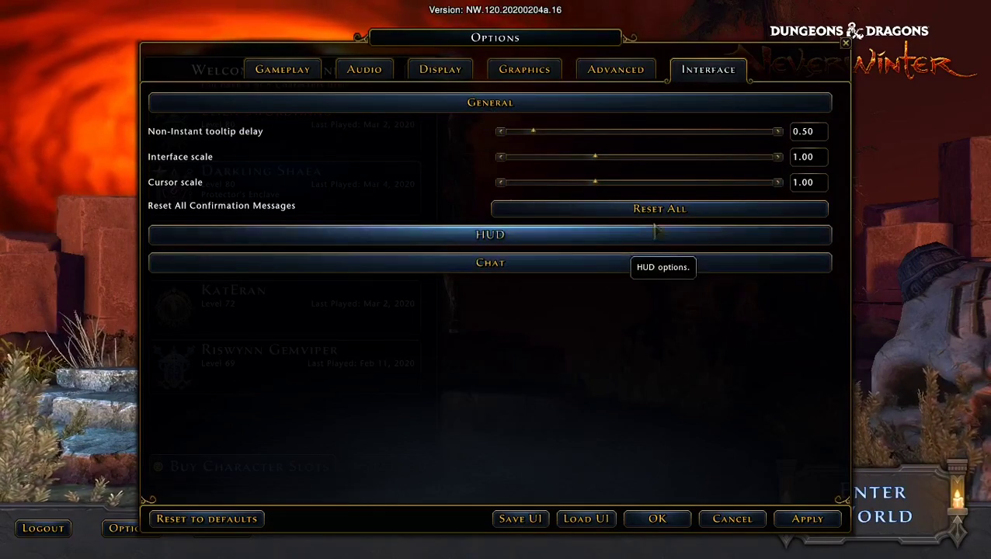
# Set the interface scale to 0.91, apply it and accept the options.
pyautogui.click(583, 159)
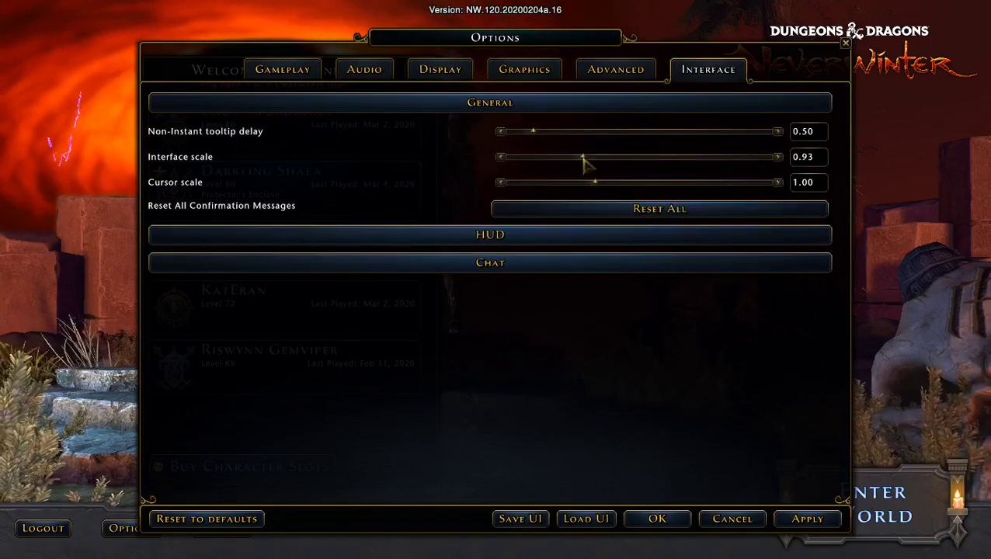
pyautogui.click(579, 159)
pyautogui.click(796, 529)
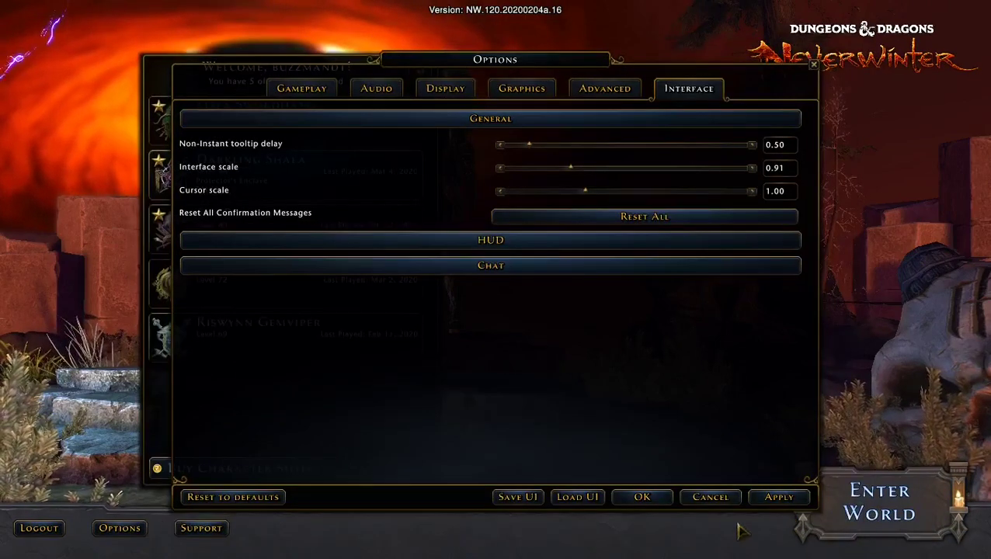
pyautogui.click(637, 503)
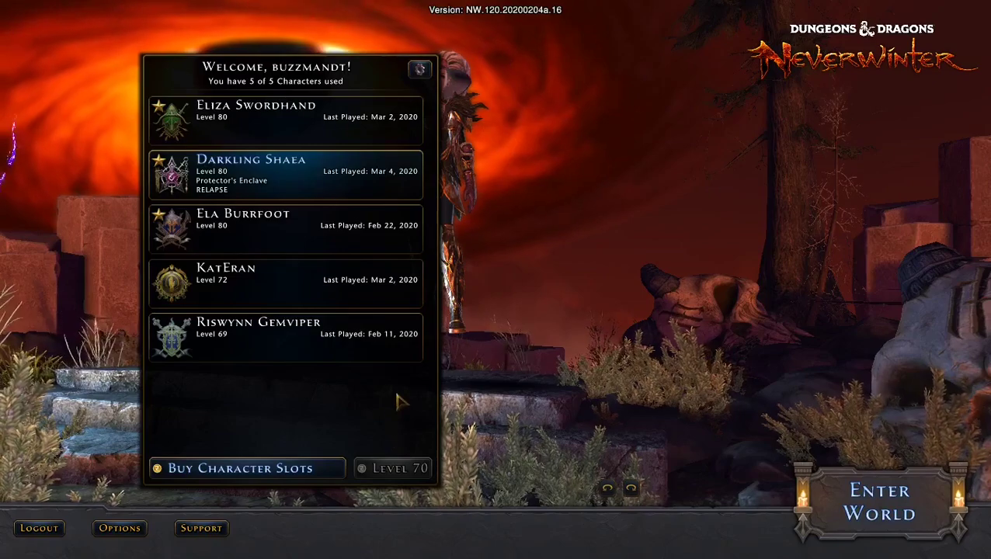
# Review the game's display and graphics options and leave them without making changes.
pyautogui.click(123, 529)
pyautogui.click(428, 90)
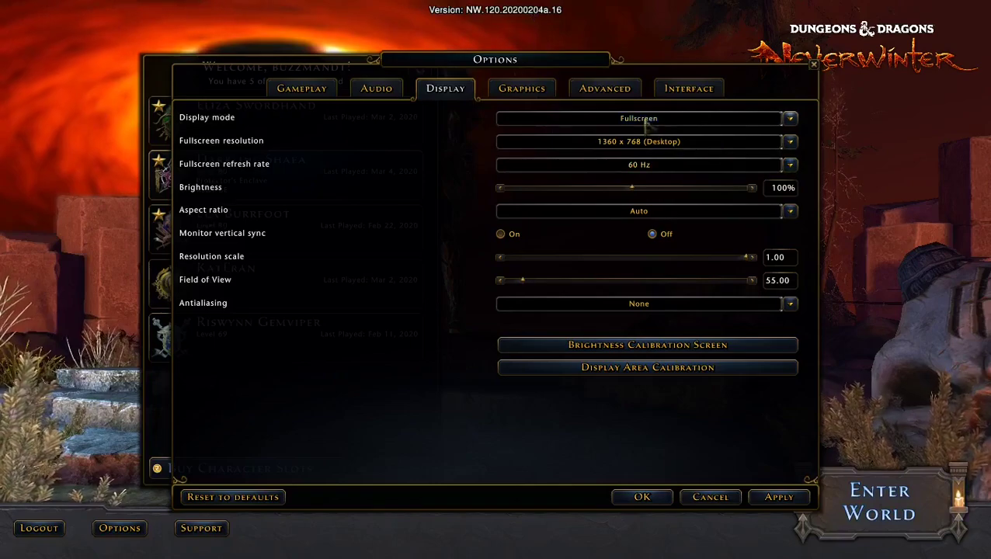
pyautogui.click(530, 90)
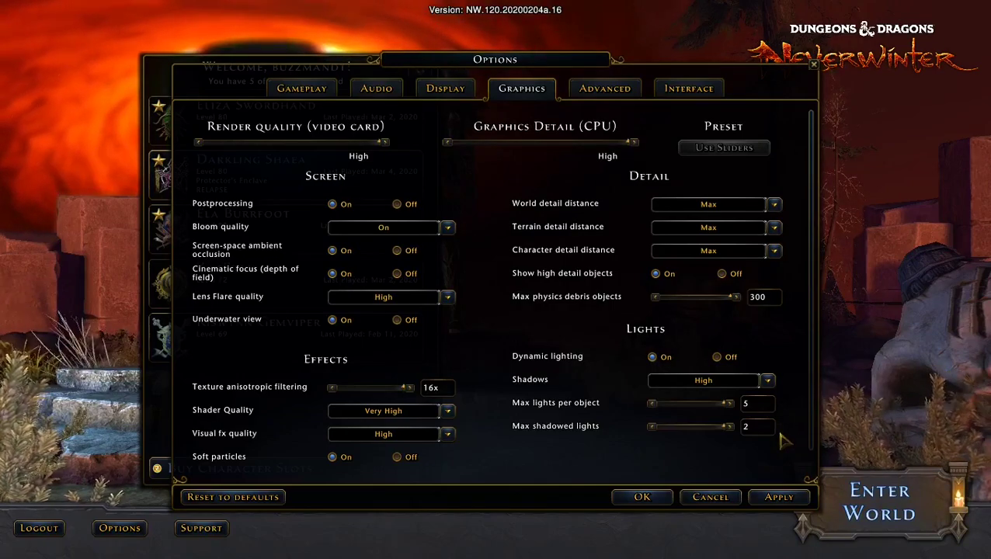
pyautogui.click(683, 503)
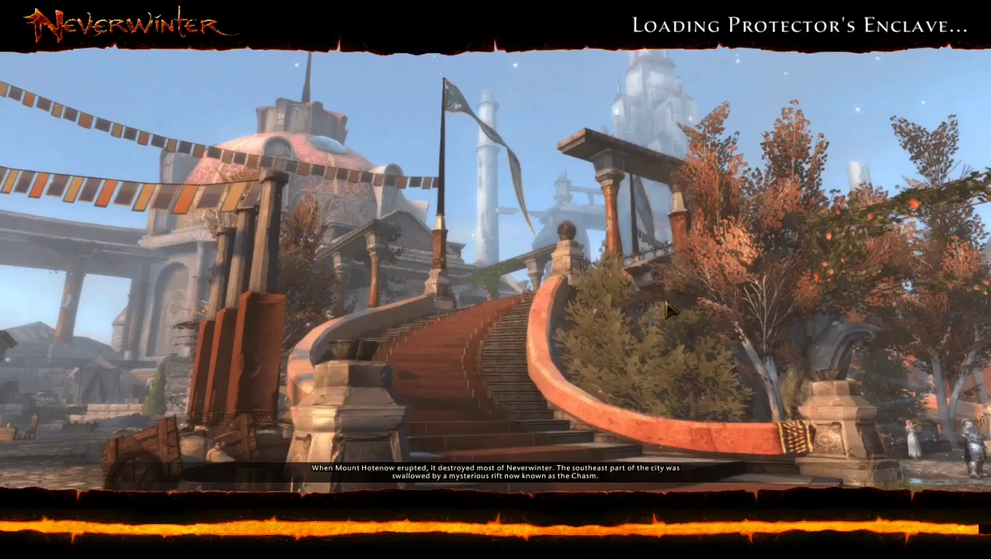
# Lower the sound volume while Protector's Enclave loads and dismiss the welcome window.
pyautogui.press('XF86AudioLowerVolume')
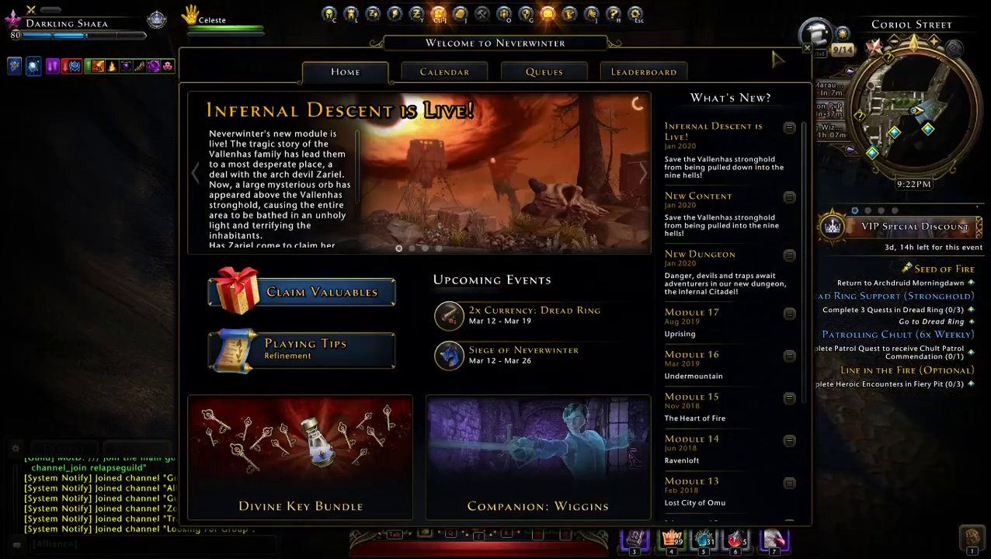
pyautogui.press('Escape')
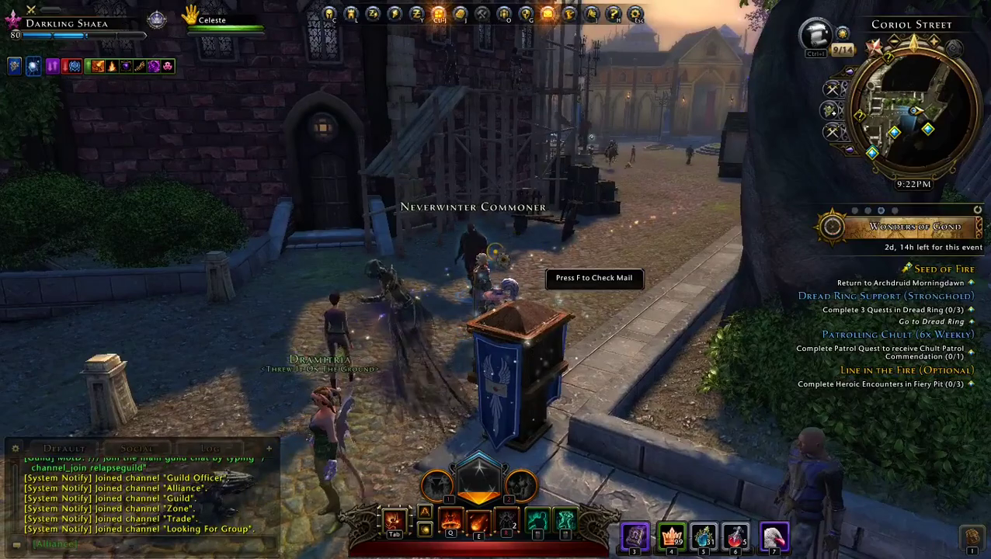
# Move the character along Coriol Street and ride the mount into the Protector's Enclave plaza.
pyautogui.press('w')
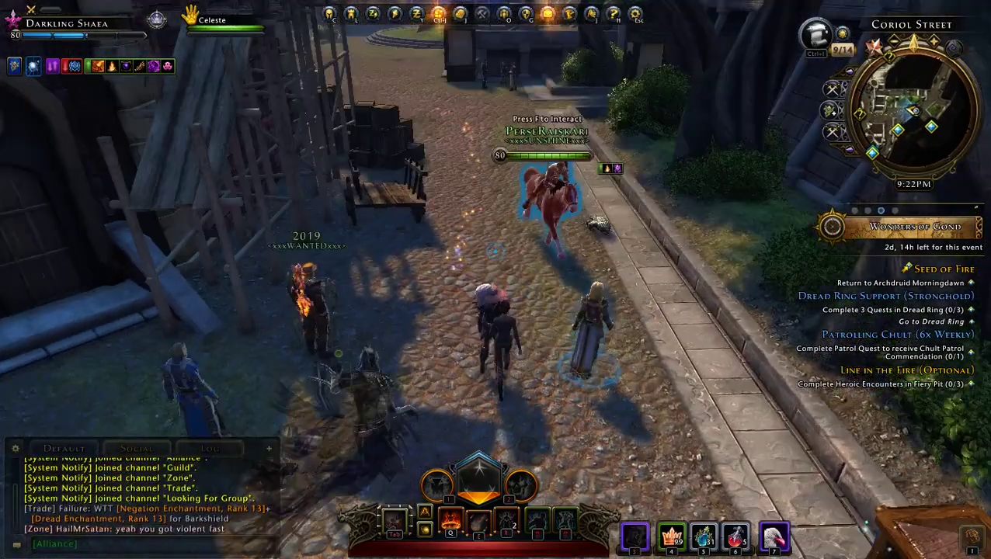
pyautogui.press('w')
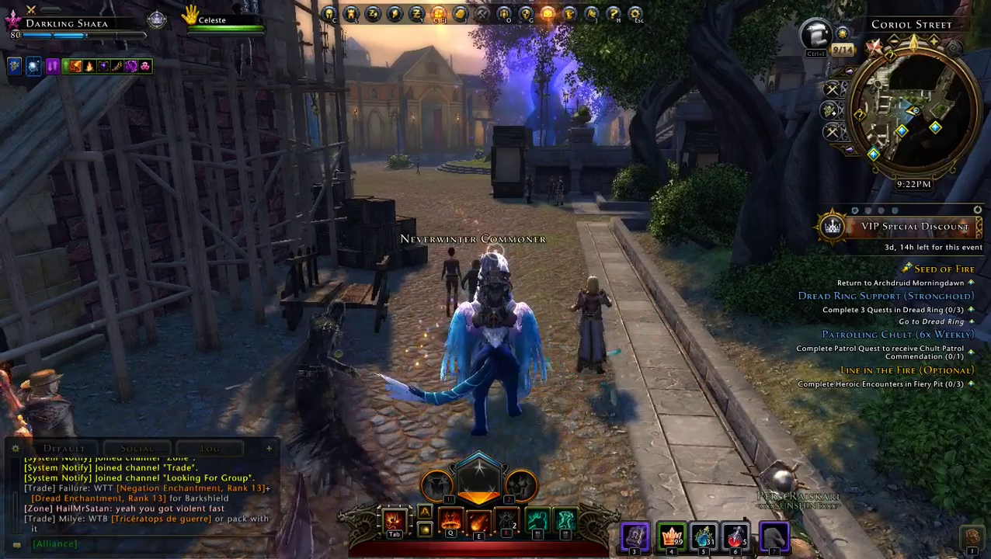
pyautogui.press('w')
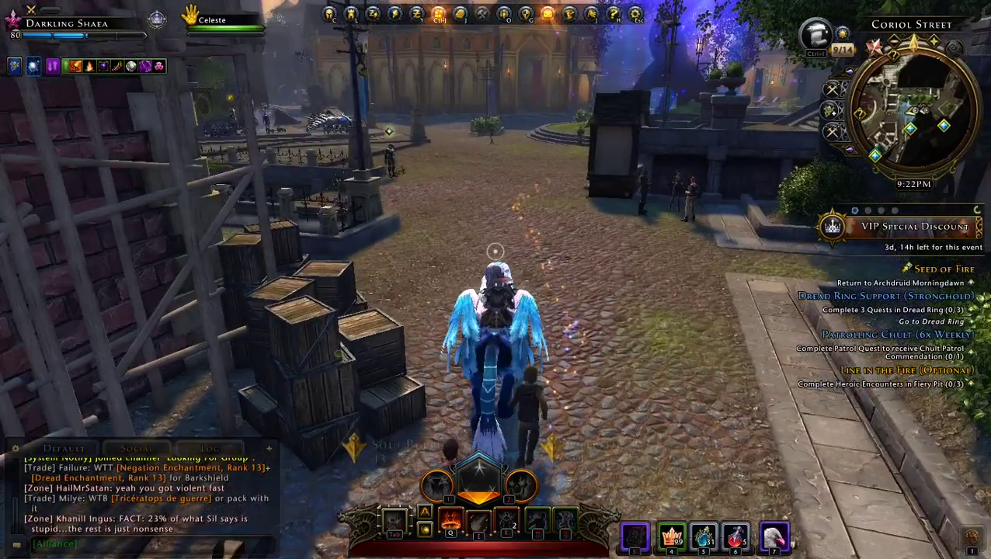
pyautogui.press('w')
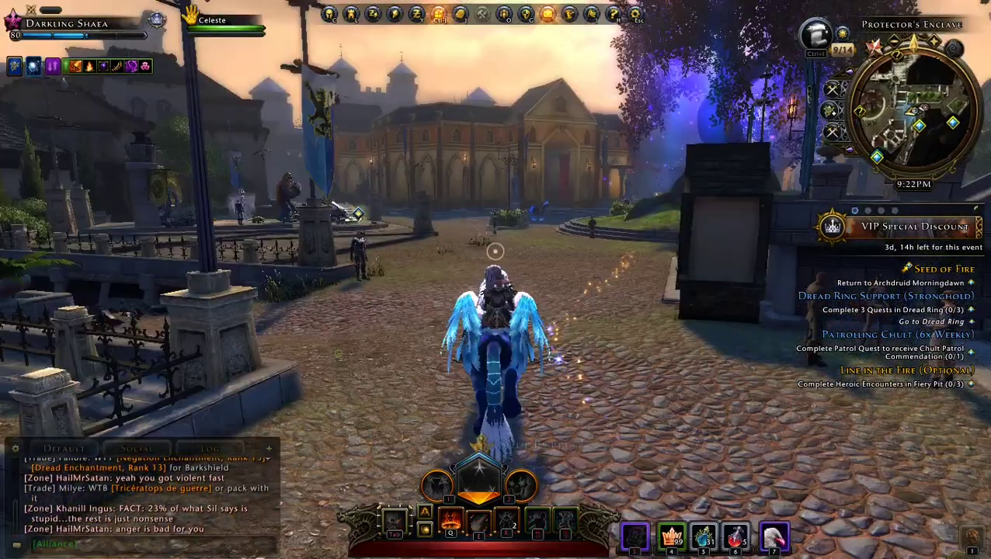
pyautogui.press('w')
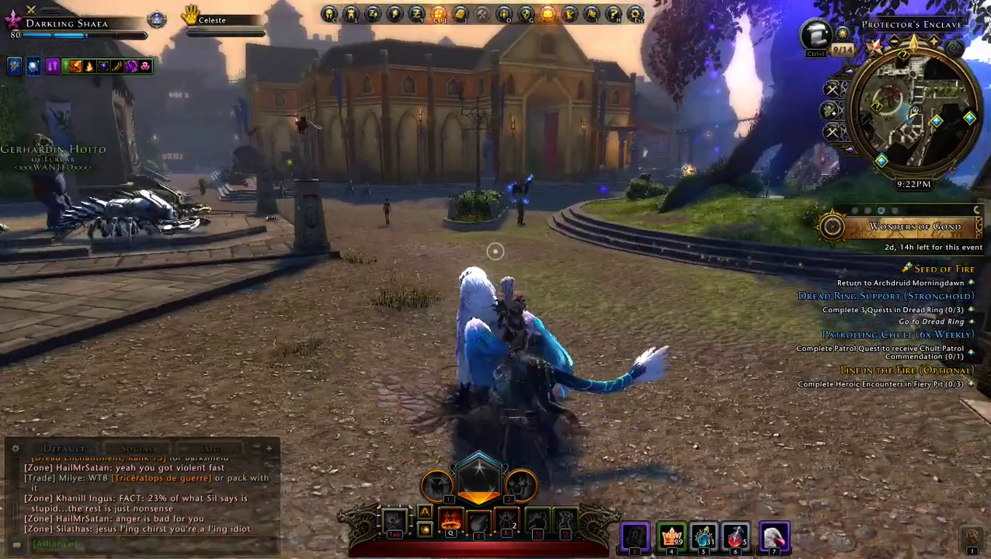
# Set both the render quality and the graphics detail to Medium in the graphics options and accept them.
pyautogui.press('Escape')
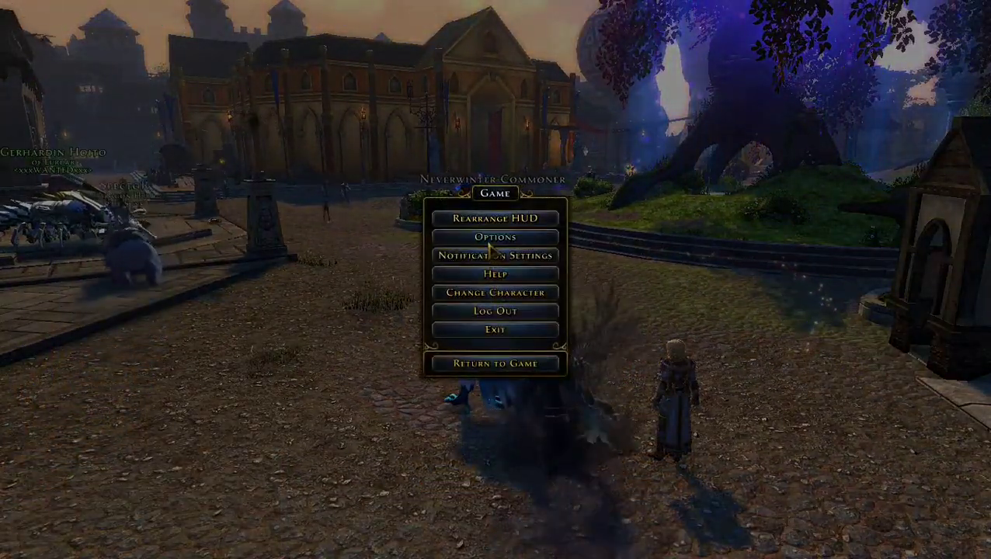
pyautogui.click(491, 241)
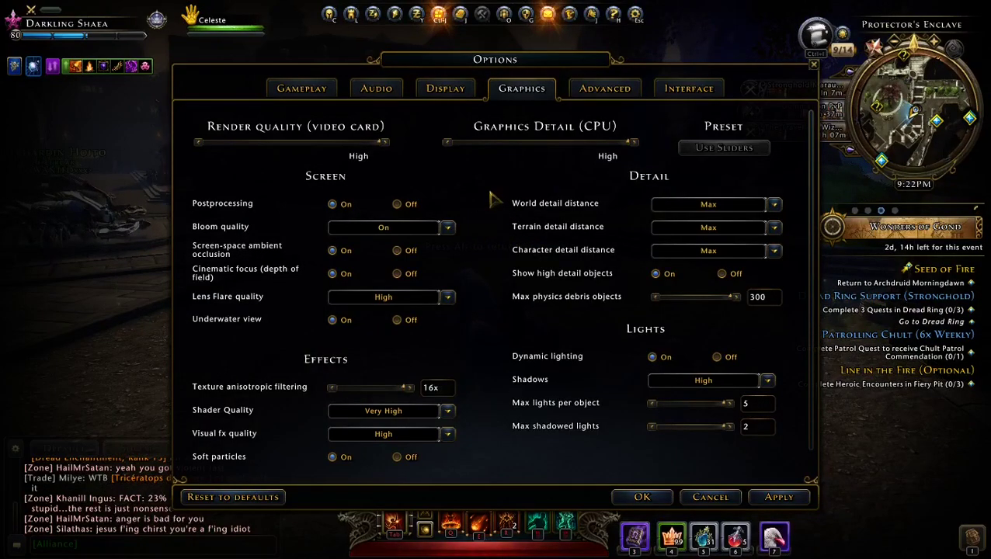
pyautogui.click(536, 143)
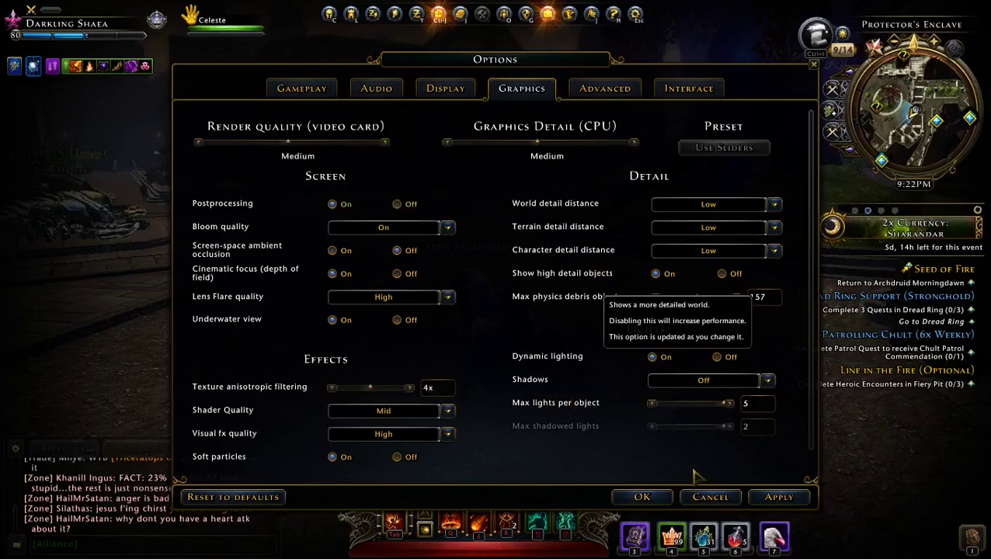
pyautogui.click(659, 502)
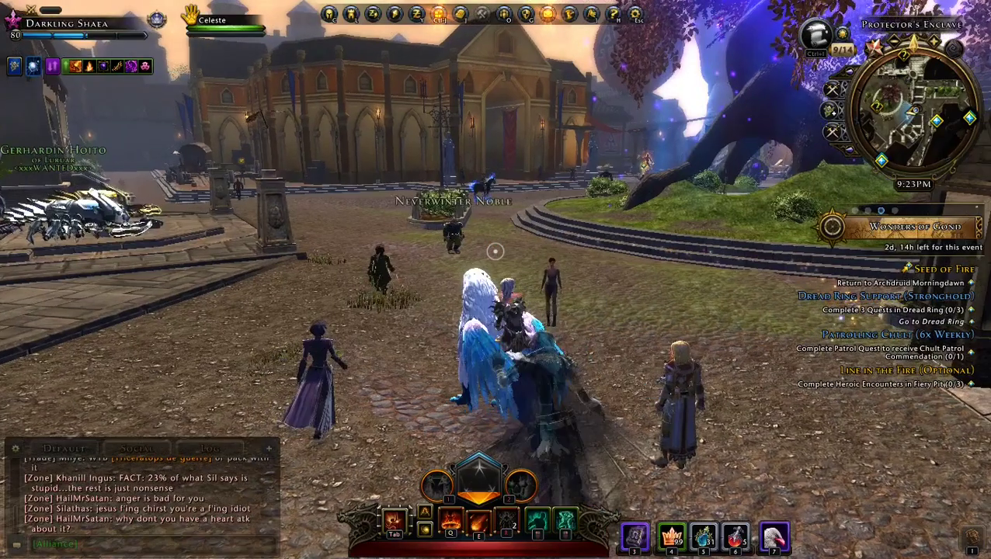
# Ride around the Protector's Enclave plaza to check how the game looks and runs at Medium graphics.
pyautogui.press('w')
pyautogui.press('w')
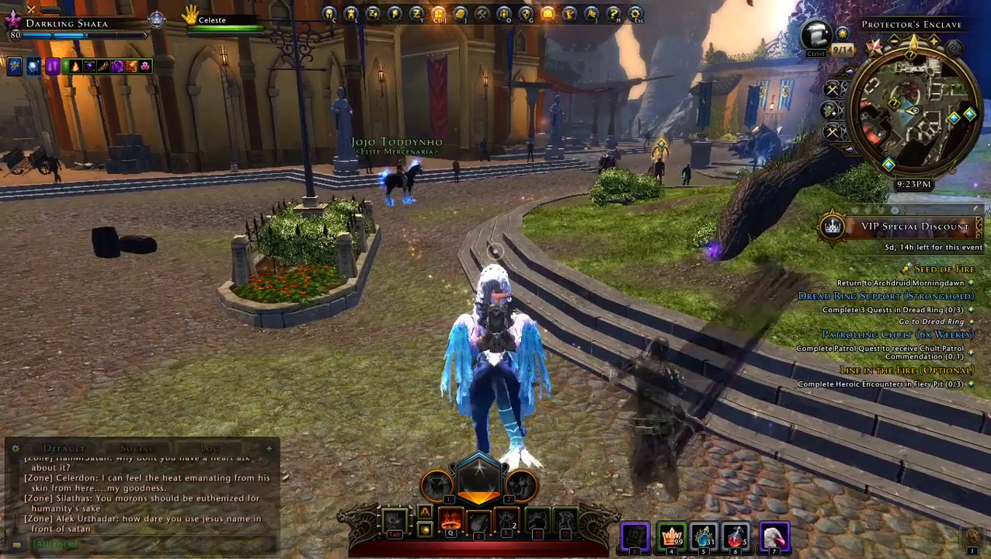
pyautogui.press('w')
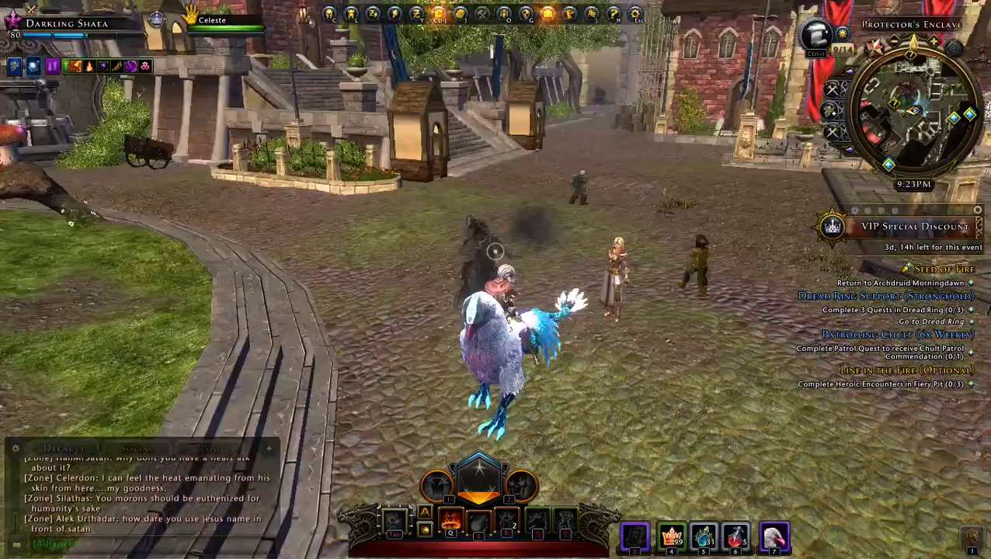
pyautogui.press('w')
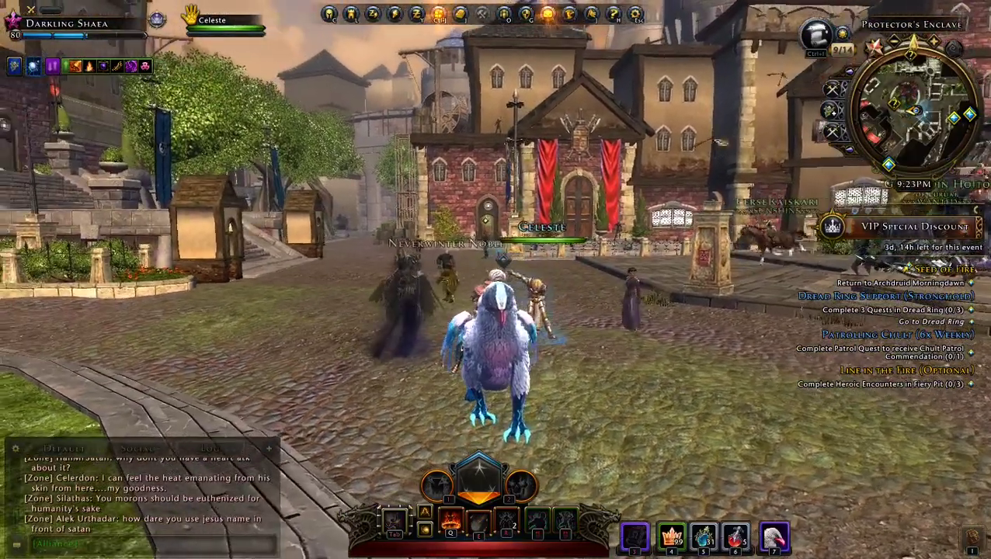
pyautogui.press('w')
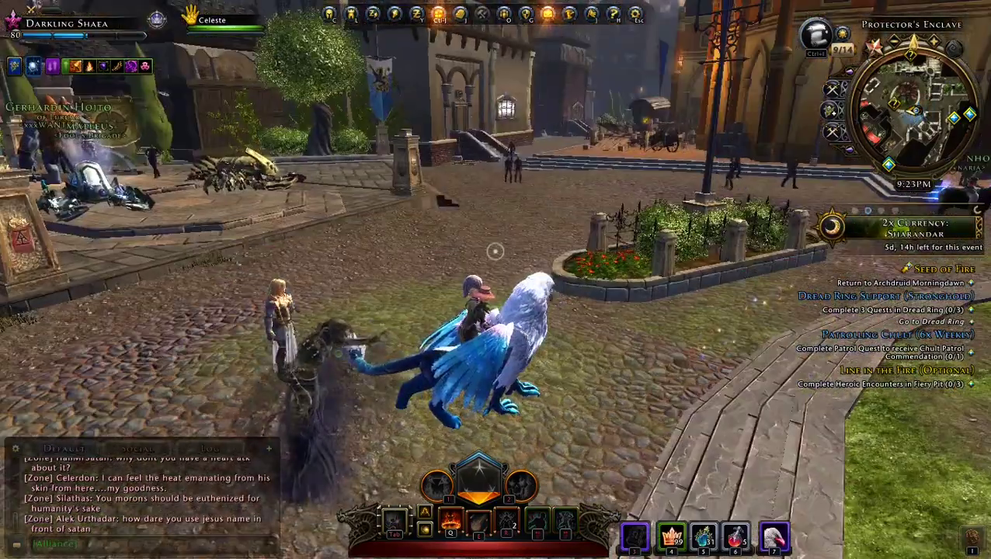
pyautogui.press('w')
pyautogui.press('w')
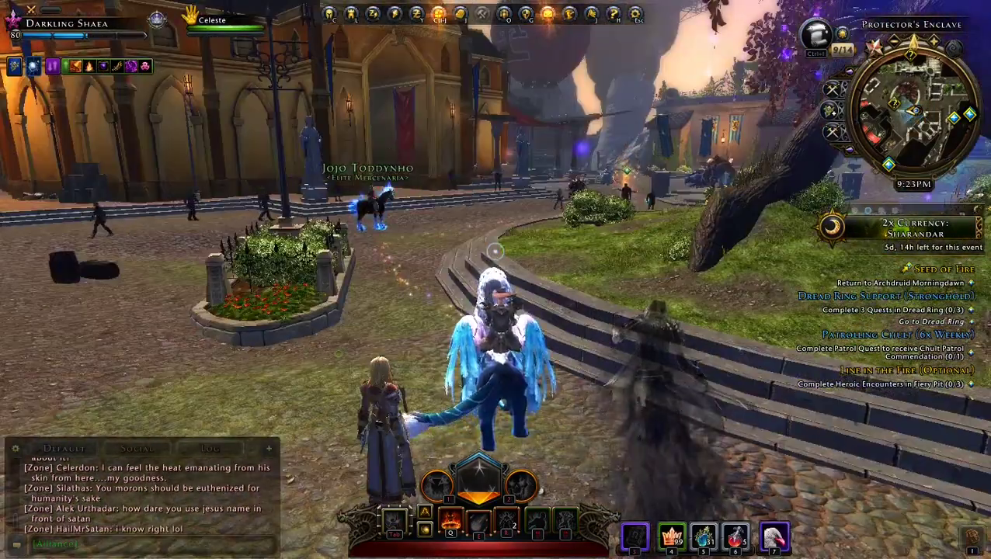
pyautogui.press('w')
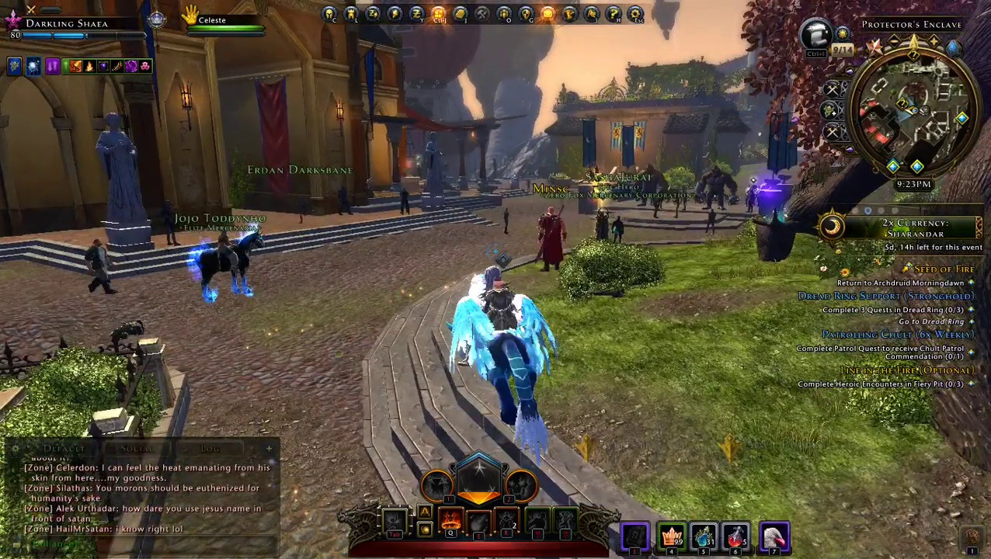
pyautogui.press('a')
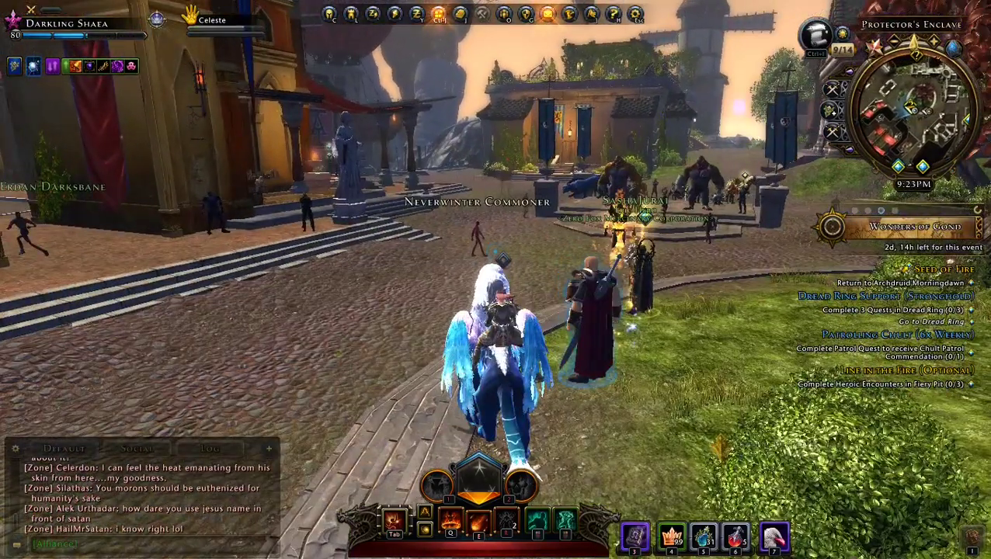
# Set both the render quality and the graphics detail to Minimum, apply the change and close the options.
pyautogui.press('Escape')
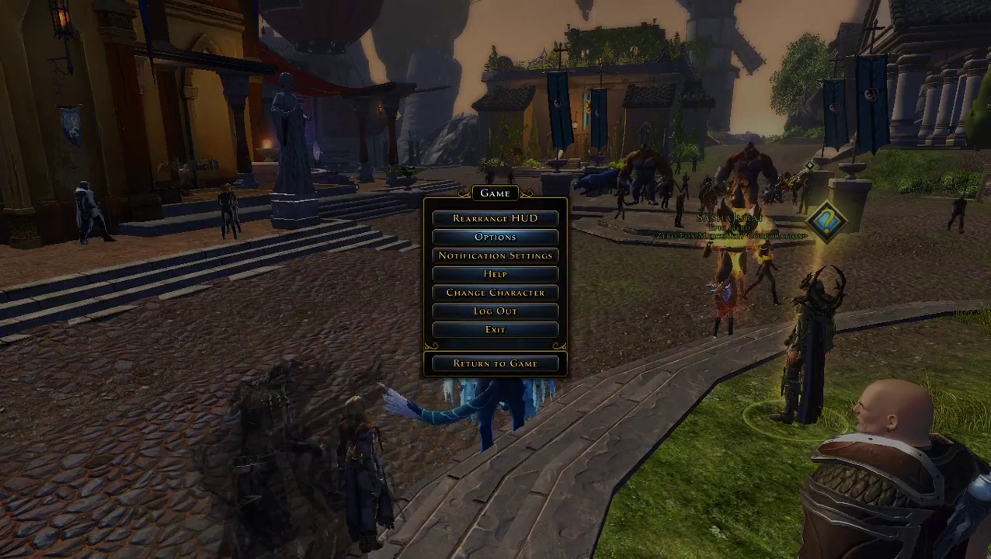
pyautogui.click(495, 237)
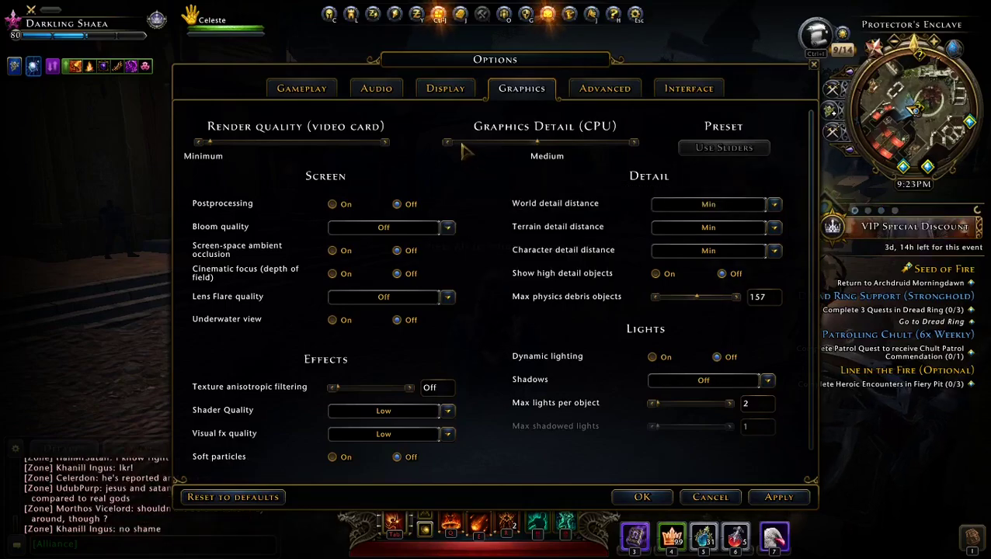
pyautogui.click(461, 144)
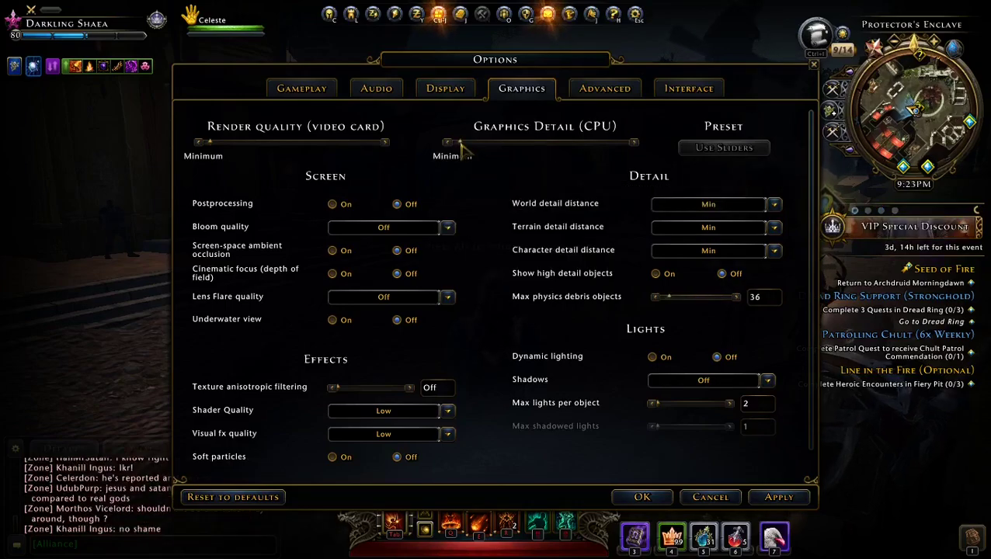
pyautogui.click(779, 498)
pyautogui.click(642, 497)
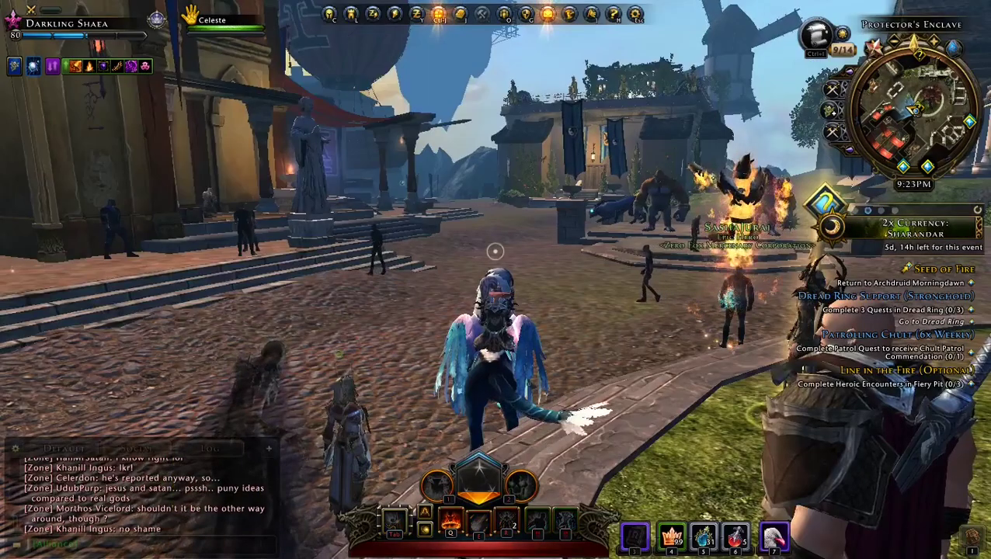
# Ride past the gorilla statues and around the plaza to check how the game looks and runs at Minimum graphics.
pyautogui.press('w')
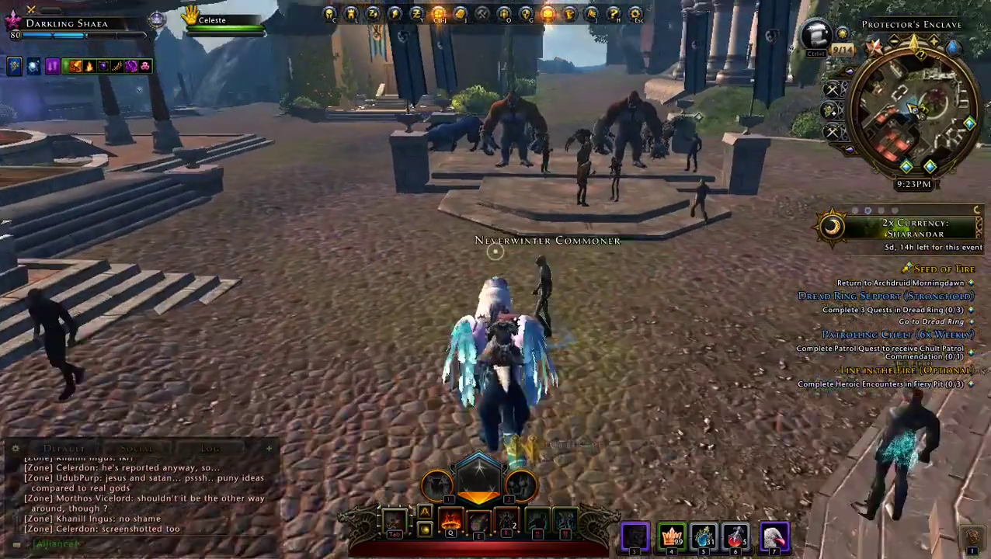
pyautogui.press('w')
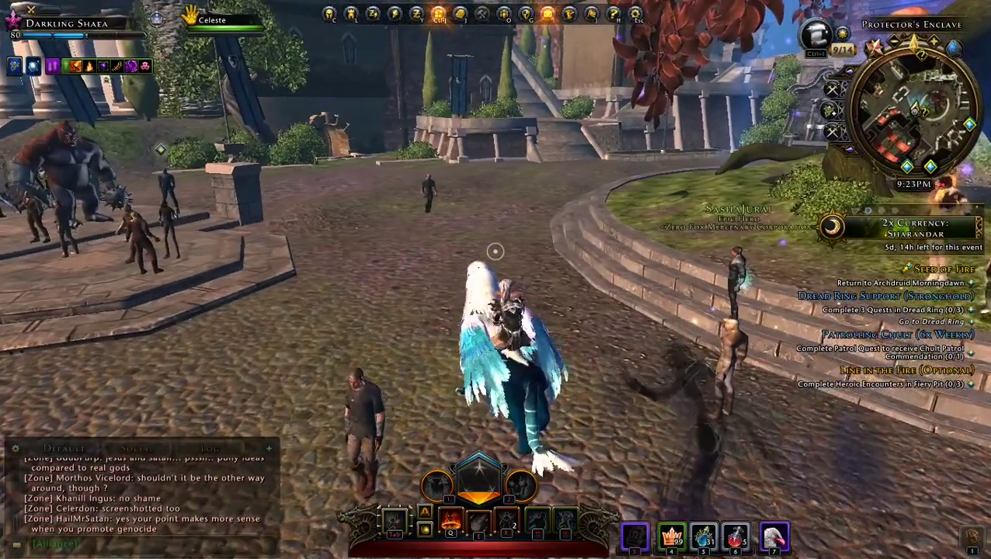
pyautogui.press('w')
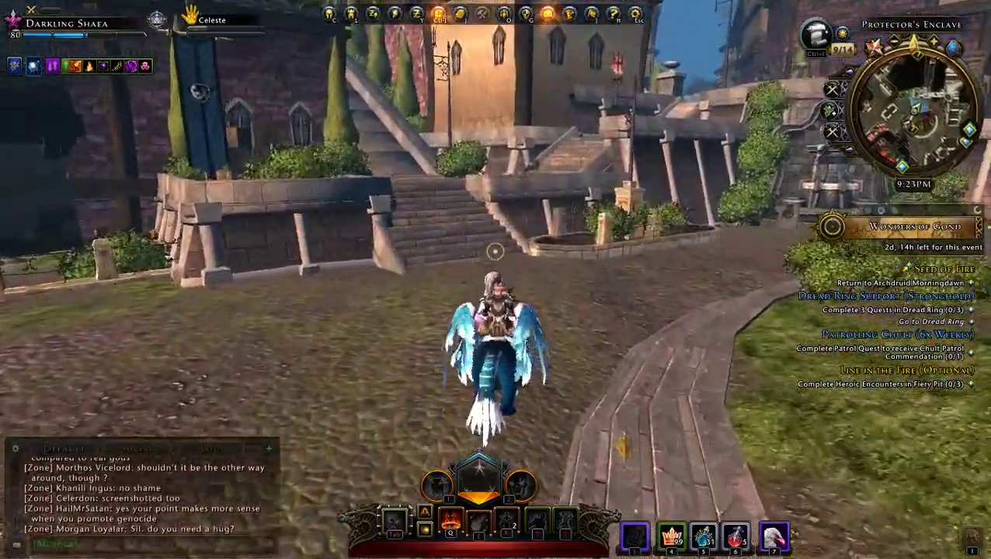